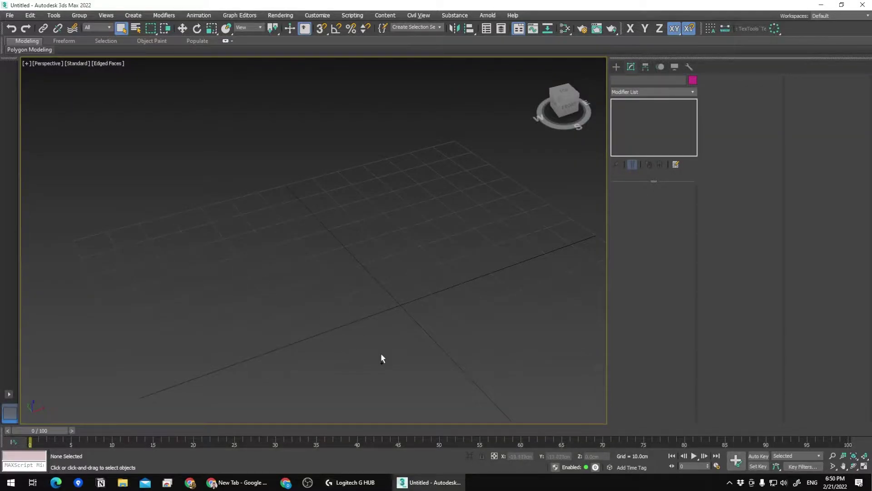
Draw a sphere on the ground grid from Standard Primitives
mouse_move(276, 268)
middle_mouse_down()
mouse_move(260, 246)
mouse_move(271, 265)
middle_mouse_up()
middle_click_drag(256, 222, 318, 251, "alt")
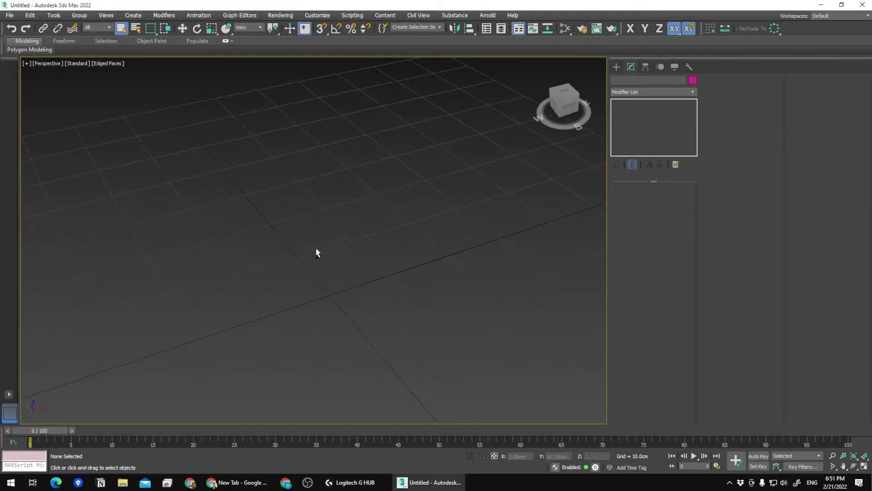
left_click(617, 67)
left_click(631, 139)
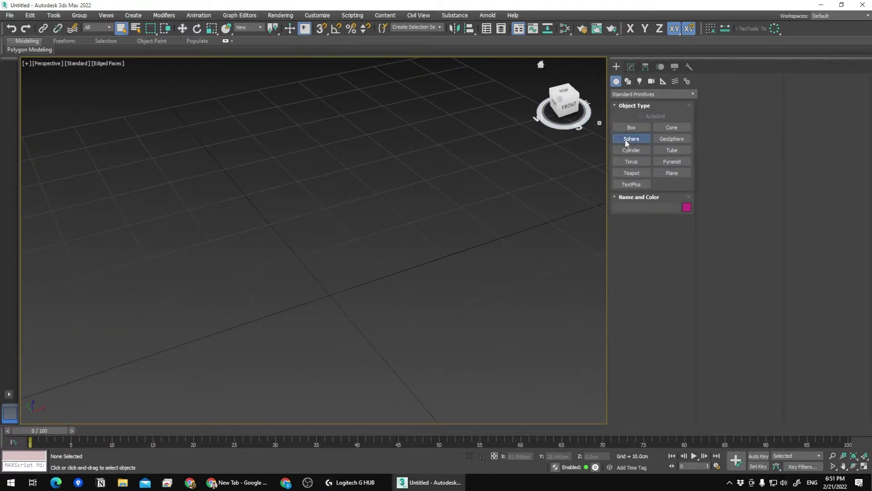
left_click_drag(325, 298, 325, 278)
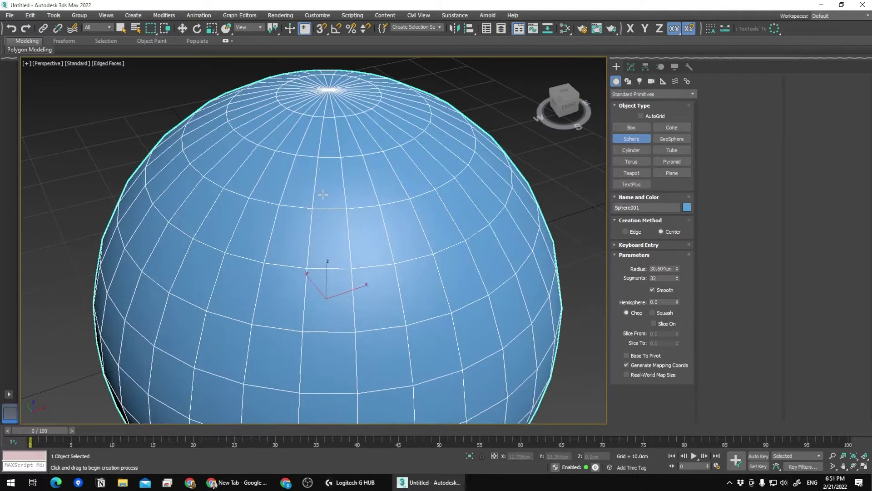
right_click(323, 273)
Set the sphere's radius to 50 cm in the Modify panel
scroll(329, 212, "down", 5)
middle_click_drag(327, 210, 294, 212, "alt")
scroll(298, 174, "down", 1)
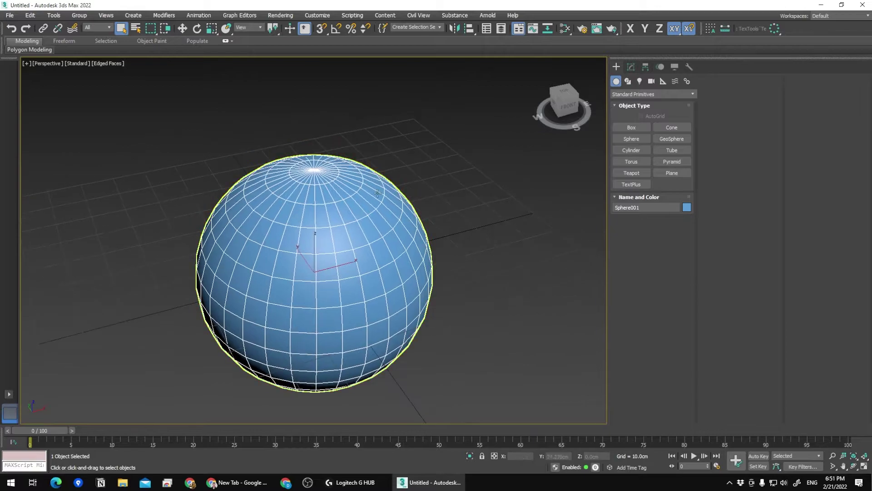
left_click(630, 68)
scroll(387, 213, "up", 2)
scroll(372, 221, "down", 2)
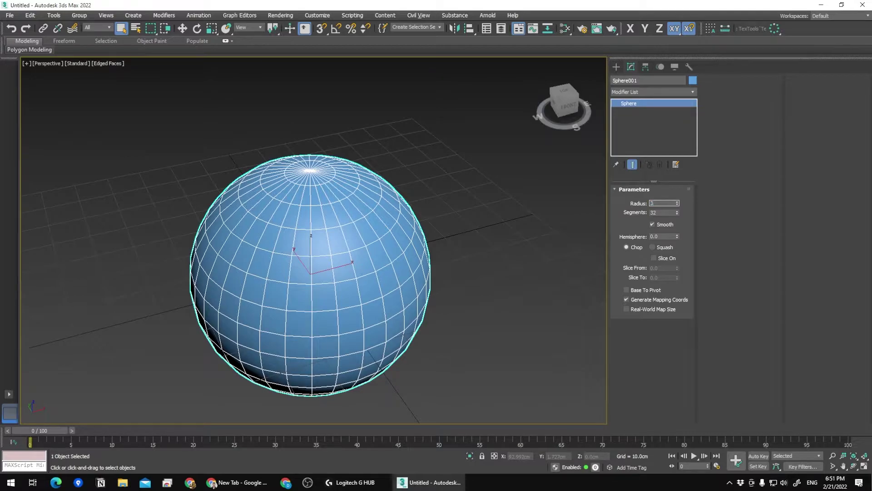
type("0")
key("Return")
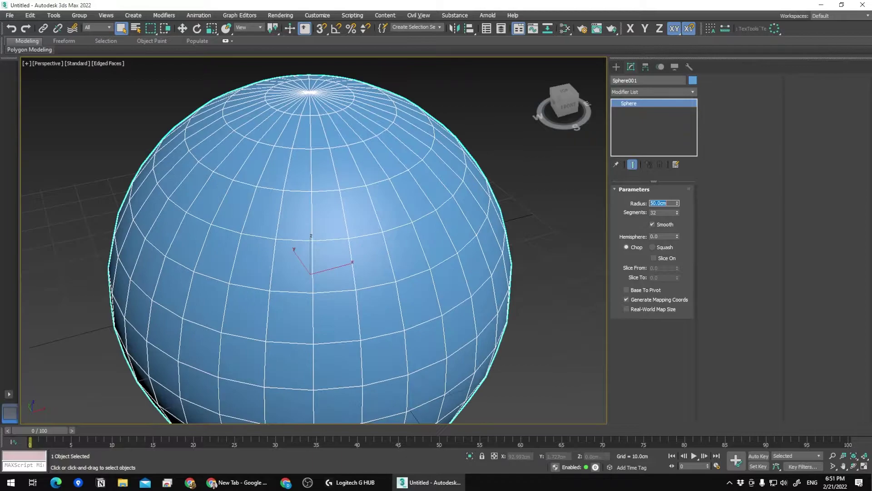
Zoom to fit the sphere and briefly toggle the polygon and vertex statistics
key("z")
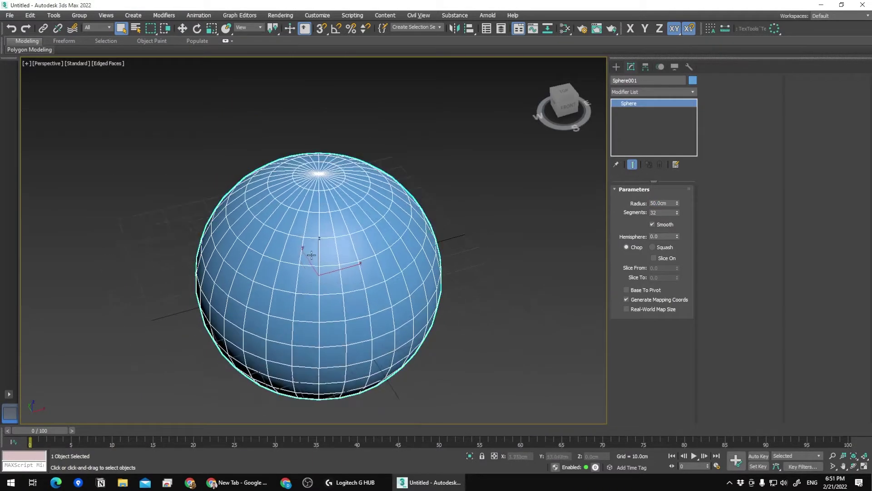
scroll(365, 217, "up", 3)
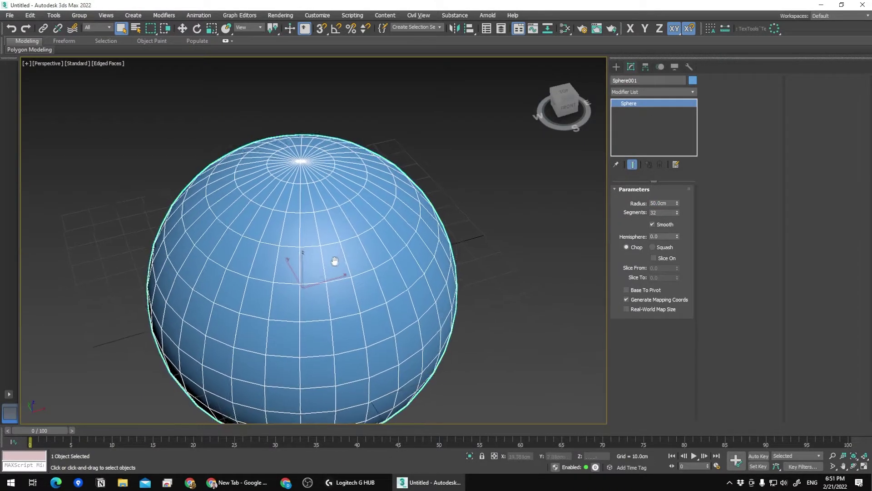
scroll(335, 259, "down", 4)
middle_click_drag(289, 220, 290, 219, "alt")
scroll(291, 219, "up", 2)
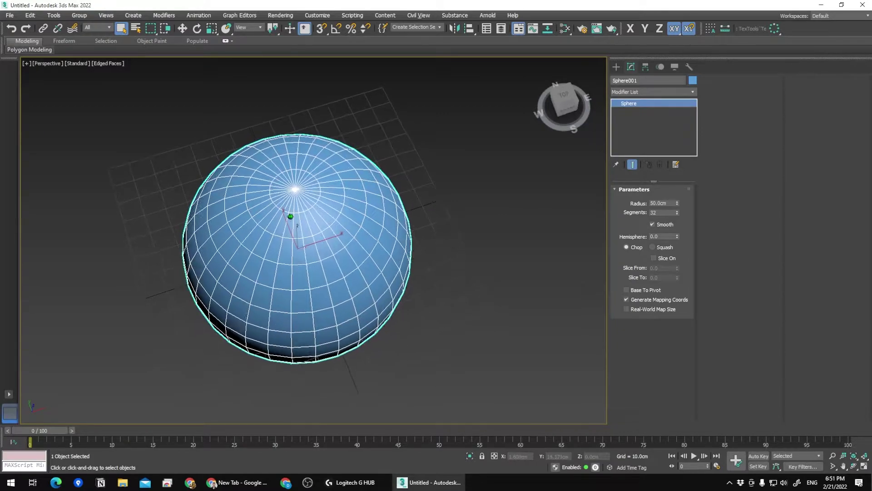
key("7")
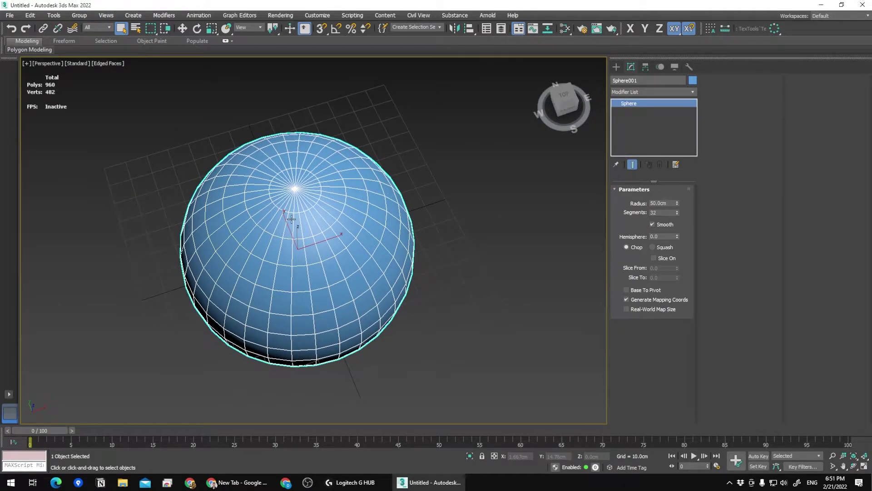
key("7")
middle_click_drag(289, 216, 408, 209, "alt")
Deselect and reselect the sphere, then pan the view around it
left_click(487, 196)
left_click(358, 252)
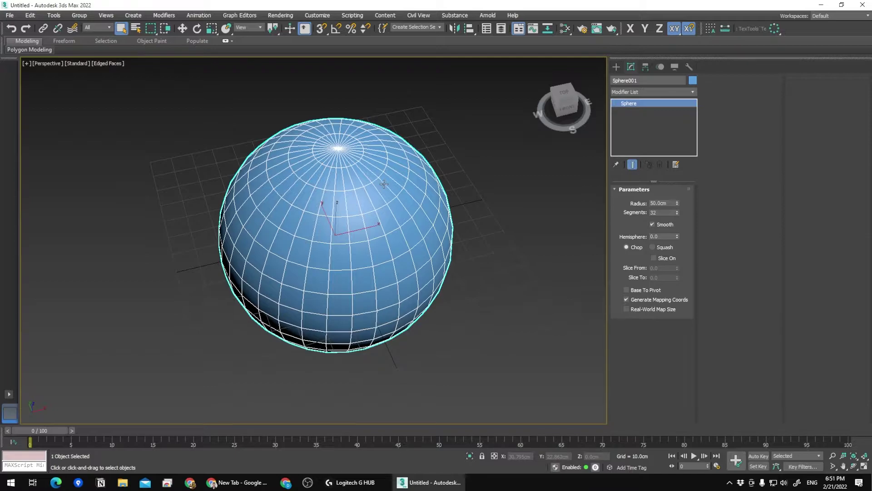
middle_click_drag(345, 177, 374, 207)
scroll(374, 207, "down", 5)
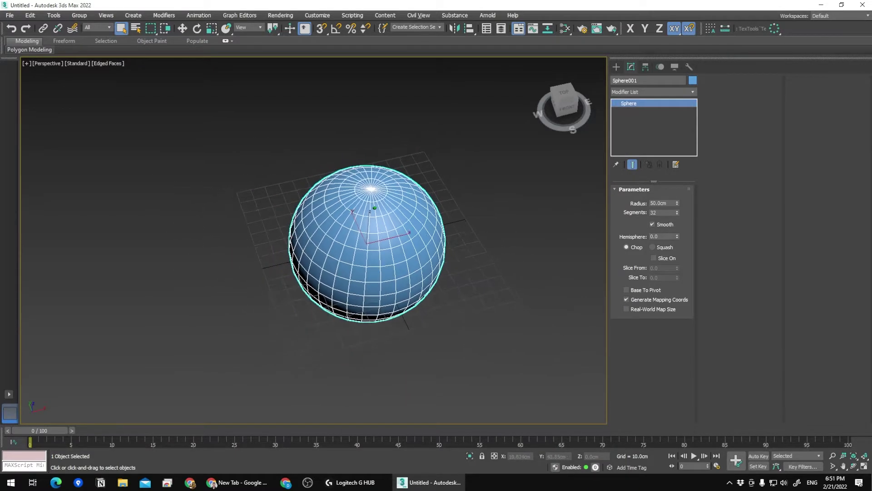
scroll(370, 186, "up", 5)
scroll(369, 185, "up", 1)
scroll(370, 185, "down", 4)
scroll(369, 185, "up", 4)
middle_click_drag(380, 258, 323, 198)
Move the blue sphere left along X with the Move tool
key("w")
left_click_drag(336, 222, 164, 264)
scroll(348, 253, "down", 2)
middle_click_drag(226, 253, 347, 230)
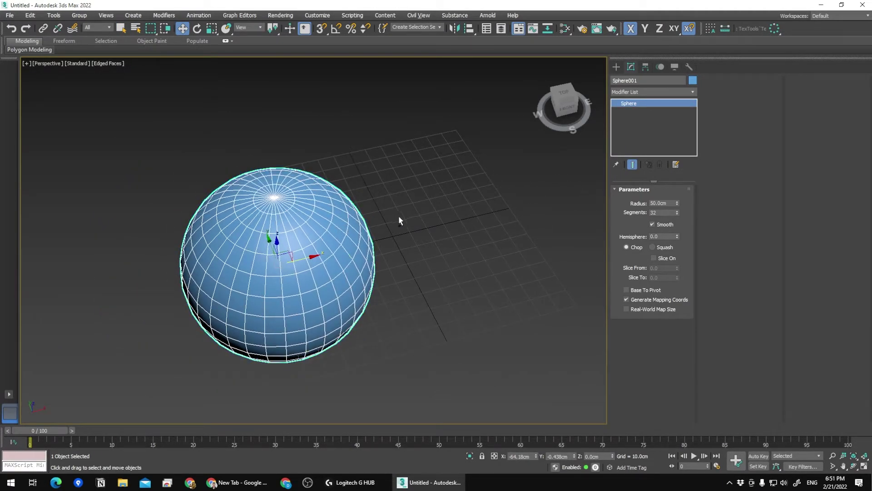
middle_click_drag(400, 220, 321, 228)
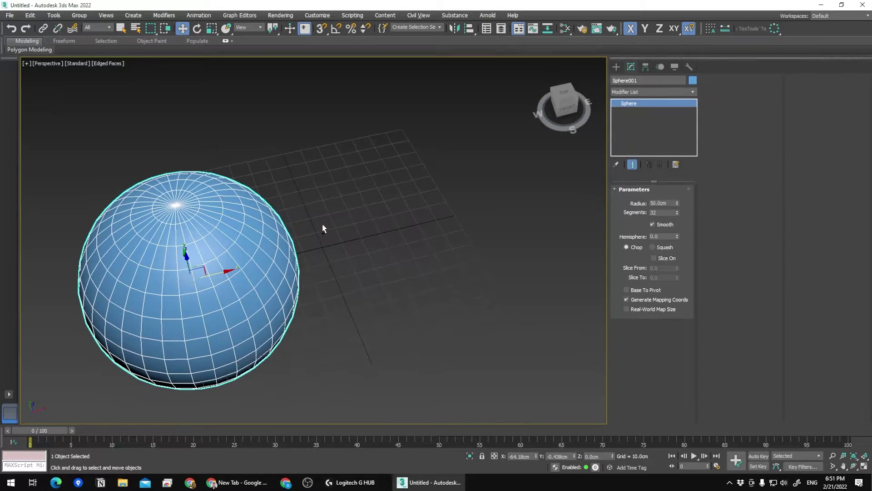
left_click(396, 220)
Draw a box beside the sphere from Standard Primitives
left_click(616, 67)
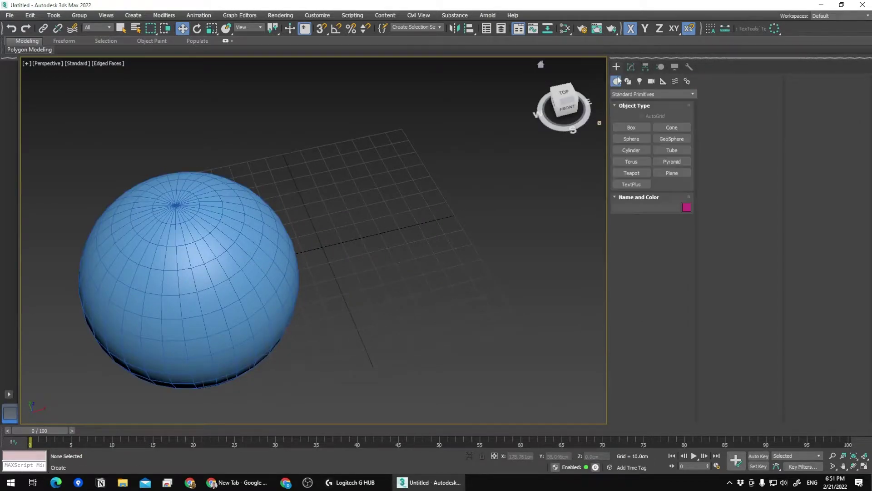
left_click(632, 127)
left_click_drag(371, 185, 594, 272)
left_click(511, 151)
right_click(512, 151)
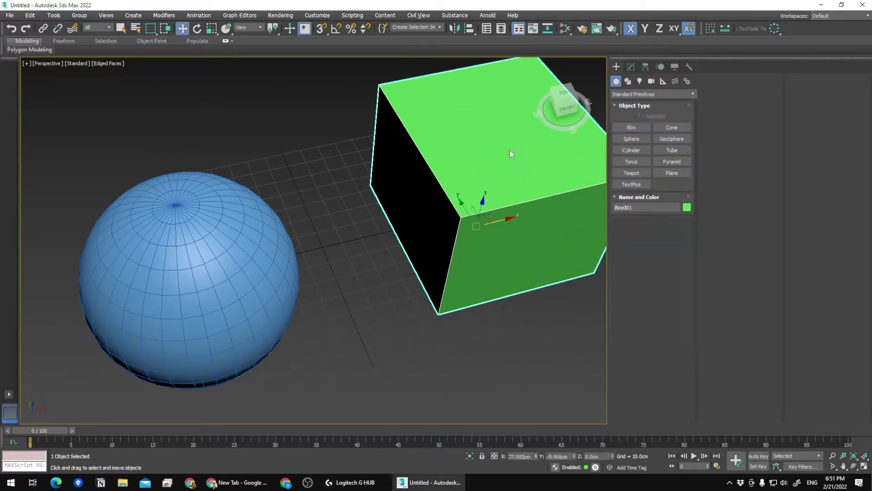
middle_click_drag(512, 152, 442, 176)
Set the box's length, width and height to 50 cm
left_click(631, 67)
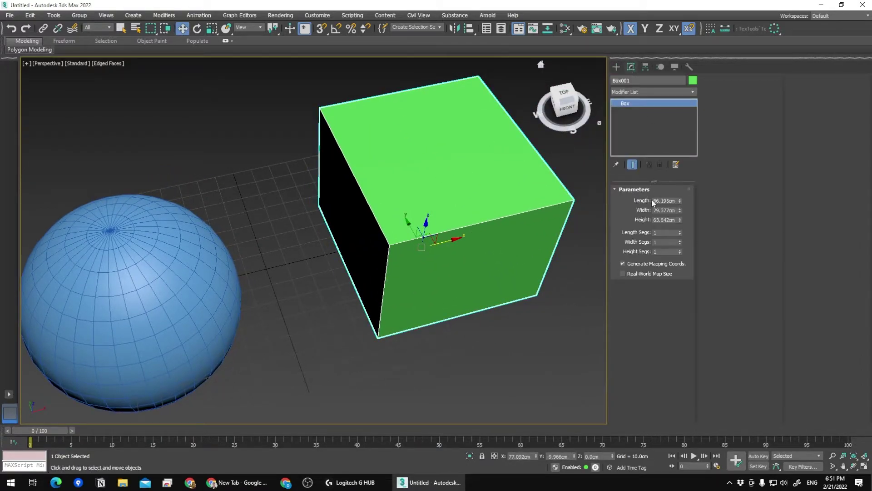
type("50")
key("Tab")
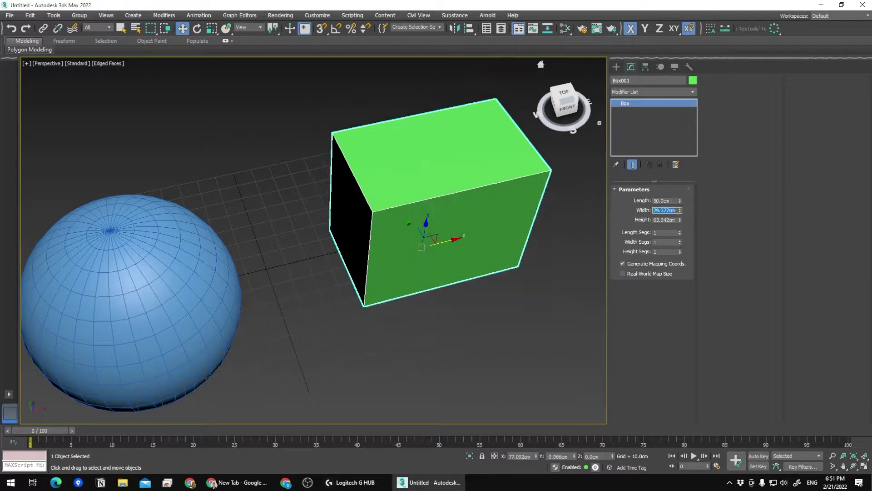
key("Tab")
type("50")
key("Return")
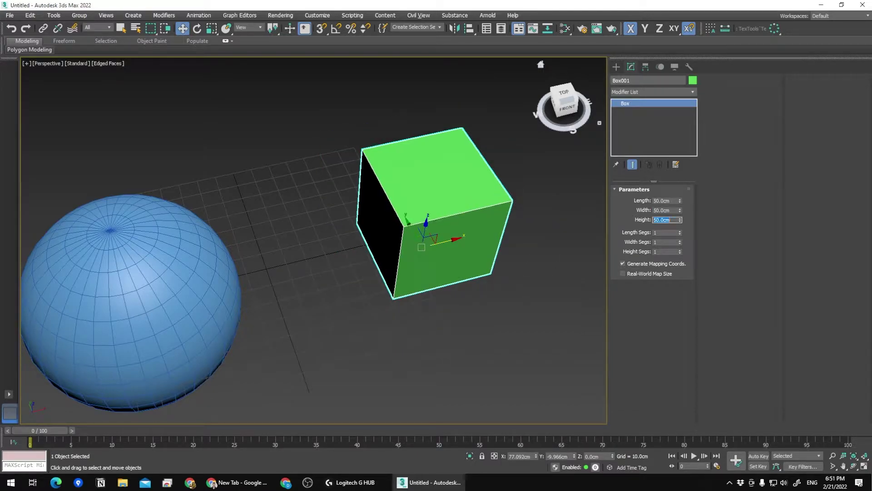
middle_click_drag(482, 218, 490, 225)
middle_click_drag(345, 257, 336, 241, "alt")
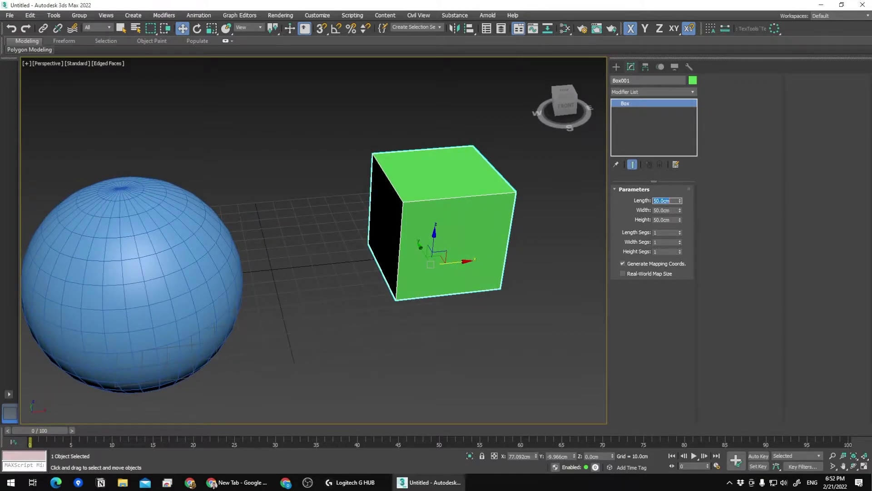
Change the box's length, width and height to 100 cm, making a cube
left_click(659, 200)
type("100")
key("Tab")
type("100")
key("Tab")
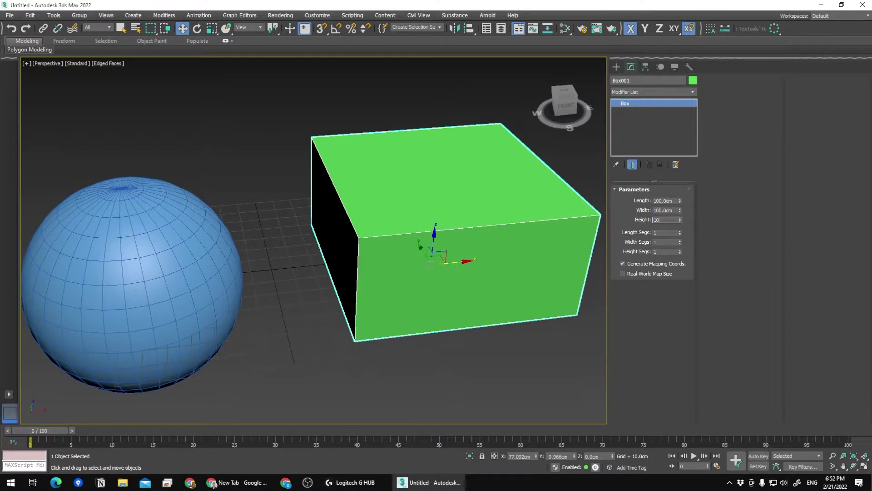
type("100")
key("Return")
scroll(427, 265, "down", 4)
scroll(422, 237, "up", 3)
middle_click_drag(384, 230, 356, 244, "alt")
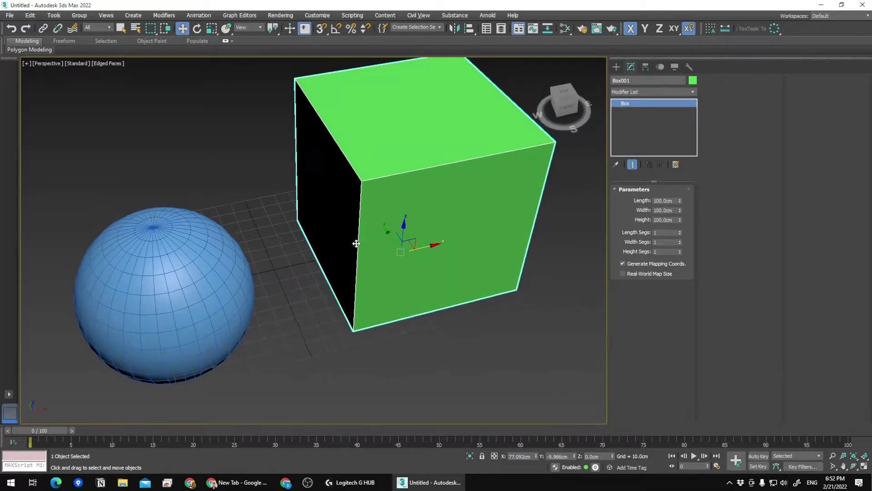
Add a TurboSmooth modifier with 3 iterations to the green box
left_click(686, 91)
type("tu")
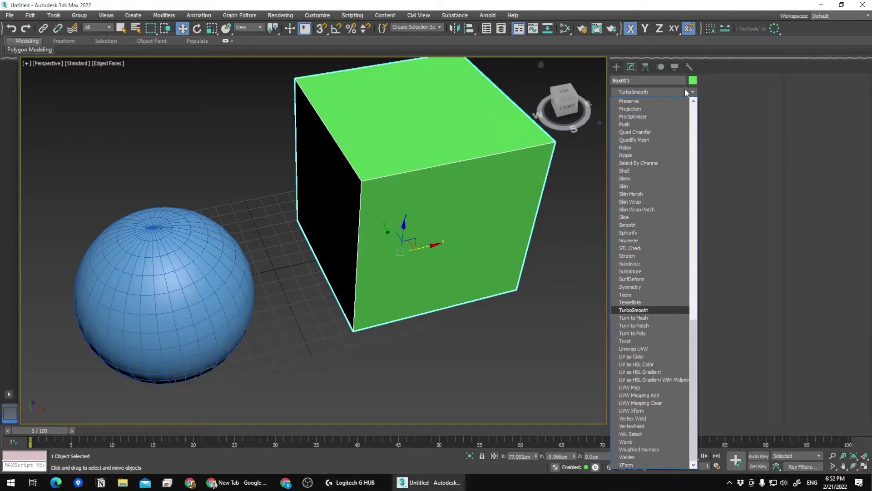
key("Return")
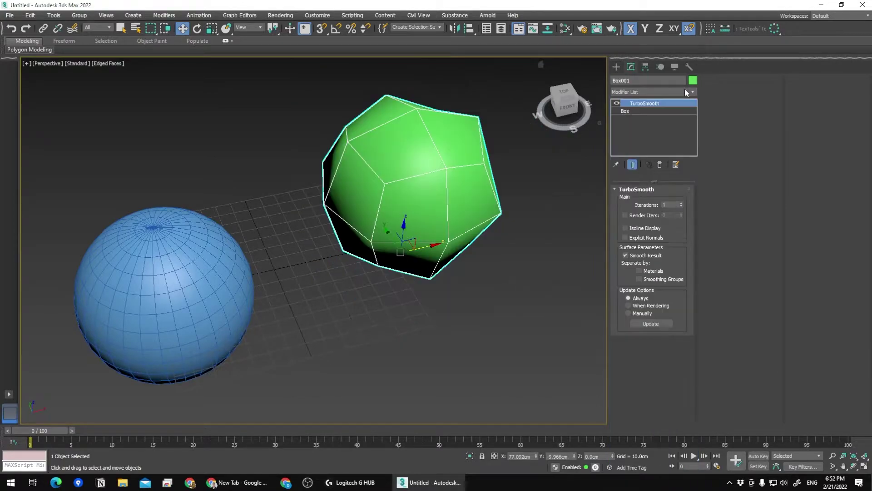
left_click(682, 203)
left_click(681, 203)
scroll(449, 273, "up", 3)
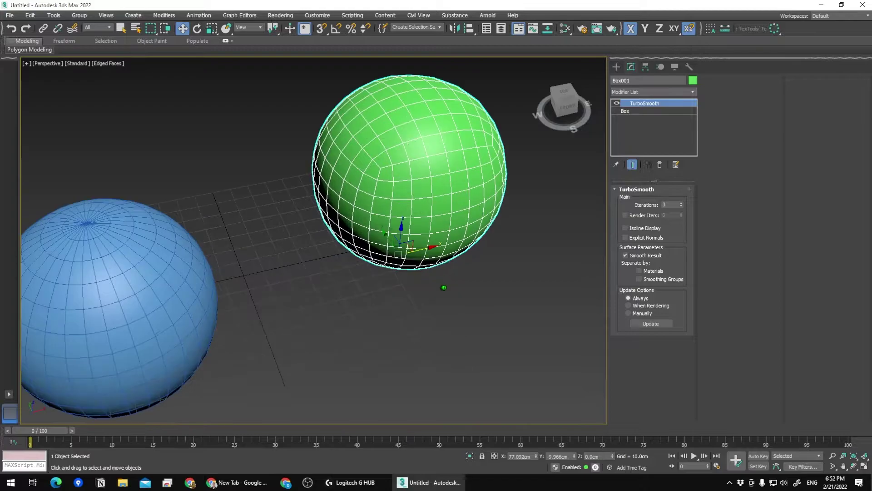
middle_click_drag(444, 288, 409, 274)
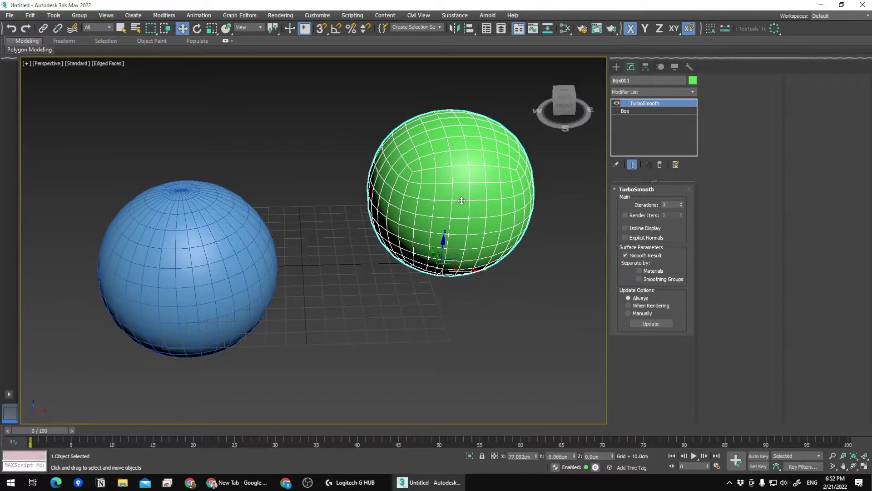
middle_click_drag(499, 196, 499, 233, "alt")
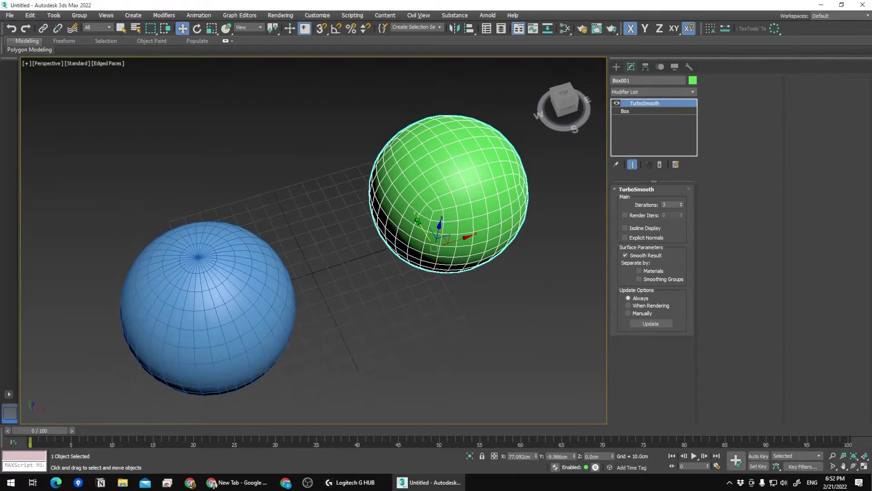
Add Edit Poly above TurboSmooth and select an edge loop on the green sphere
key("shift+e")
key("2")
middle_click_drag(491, 278, 493, 246, "alt")
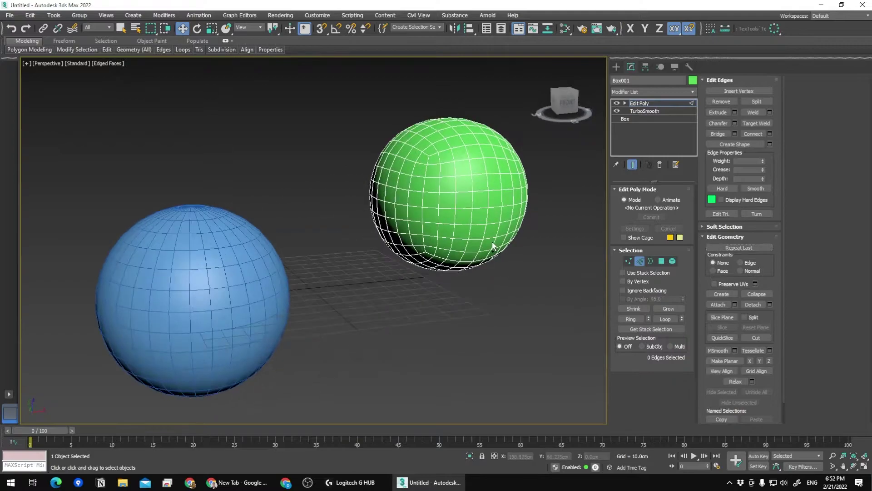
left_click(464, 209)
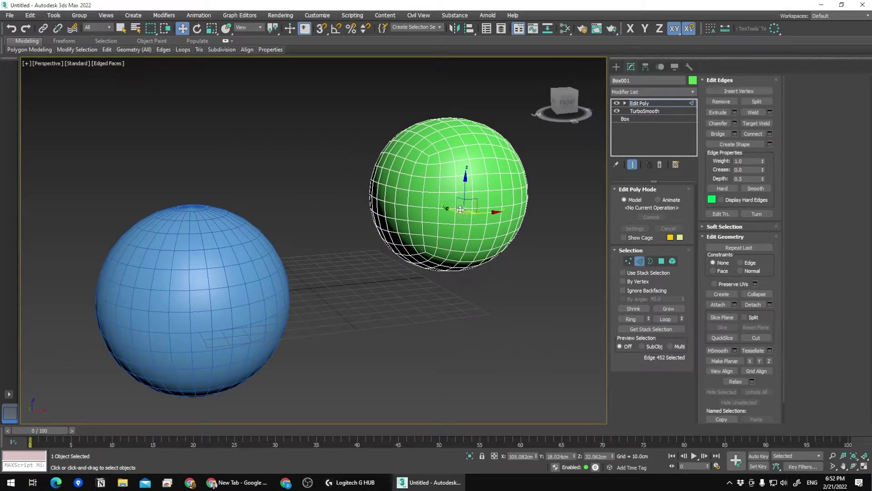
left_click(460, 209)
double_click(444, 209)
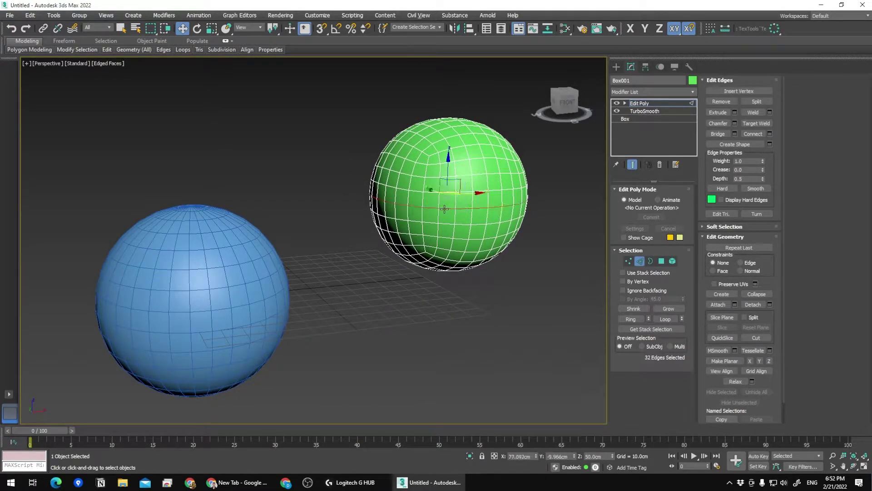
Delete the Edit Poly modifier so only TurboSmooth remains
key("2")
left_click(660, 165)
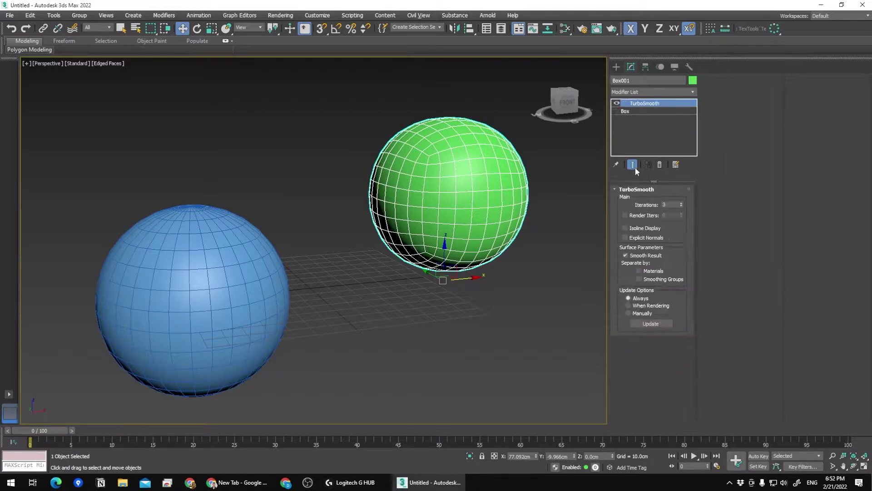
middle_click_drag(423, 218, 423, 244, "alt")
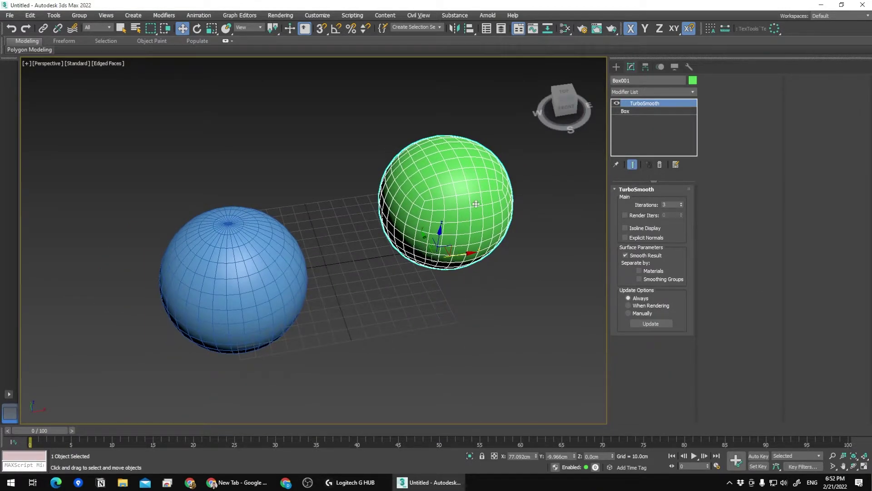
middle_click_drag(476, 203, 435, 209, "alt")
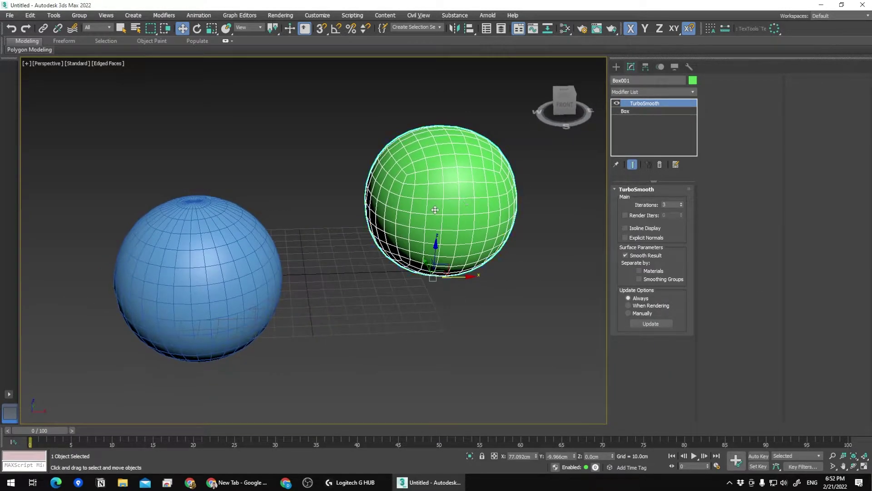
Apply a Spherify modifier on top of the green box's TurboSmooth
left_click(694, 93)
type("spherify")
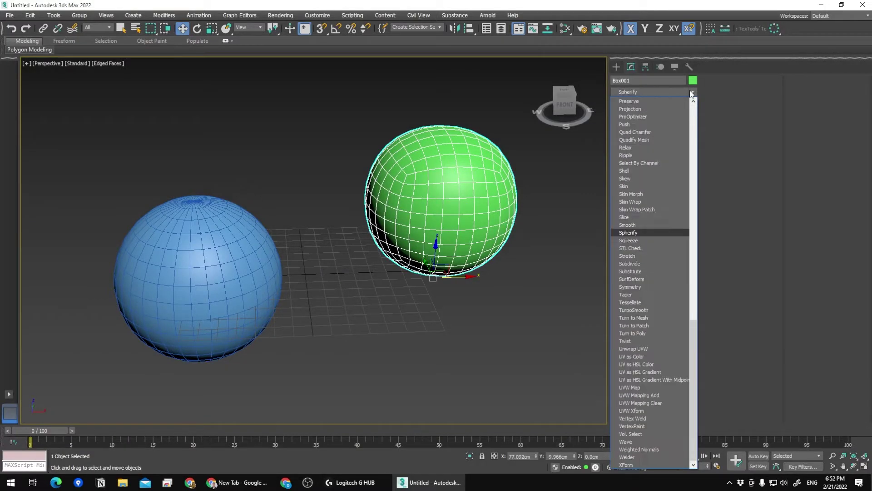
key("Return")
middle_click_drag(406, 236, 409, 248)
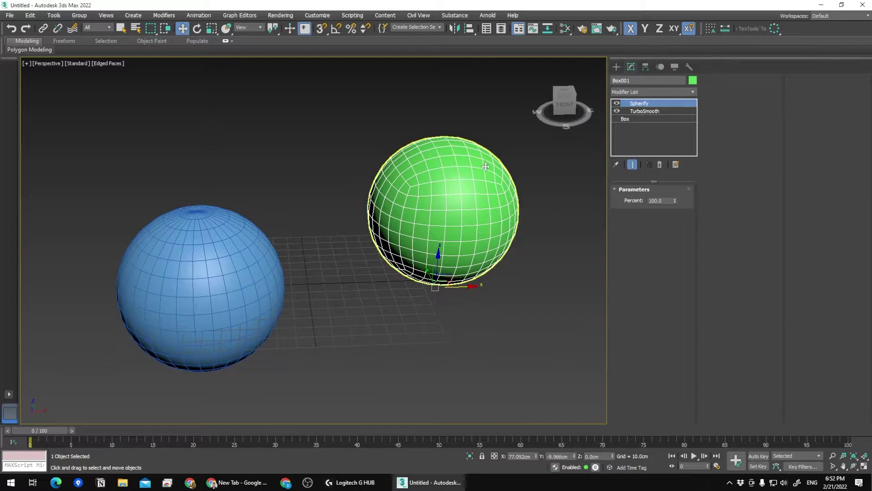
middle_click_drag(486, 167, 489, 185)
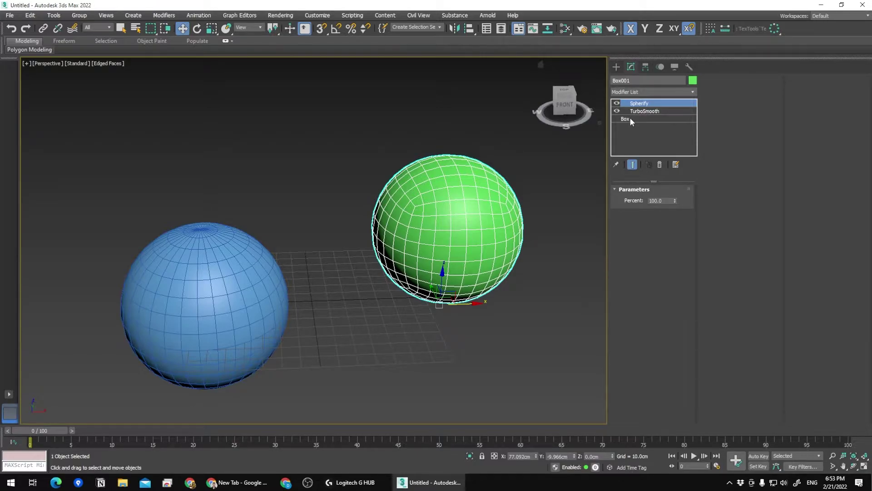
mouse_move(480, 220)
middle_mouse_down("alt")
mouse_move(492, 217)
mouse_move(484, 229)
middle_mouse_up("alt")
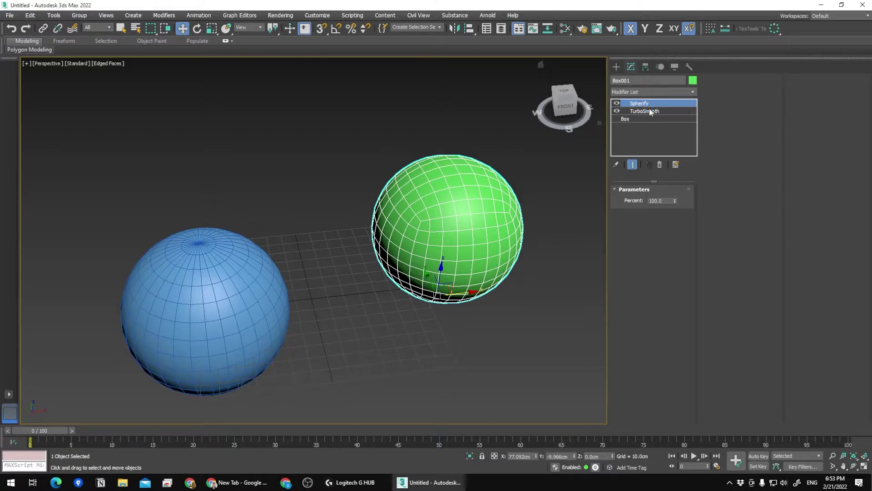
middle_click_drag(365, 219, 375, 196)
Lift the blue sphere along Z to about 48 cm, level with the green one
left_click(183, 290)
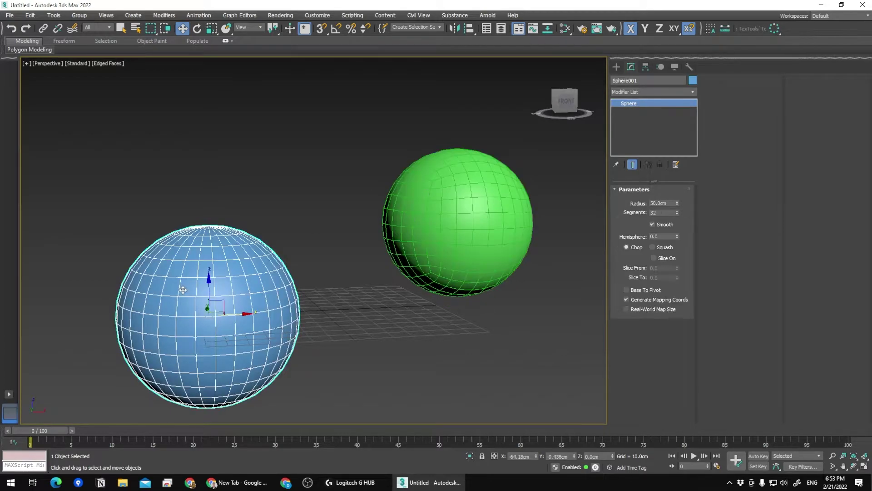
middle_click_drag(214, 290, 213, 302, "alt")
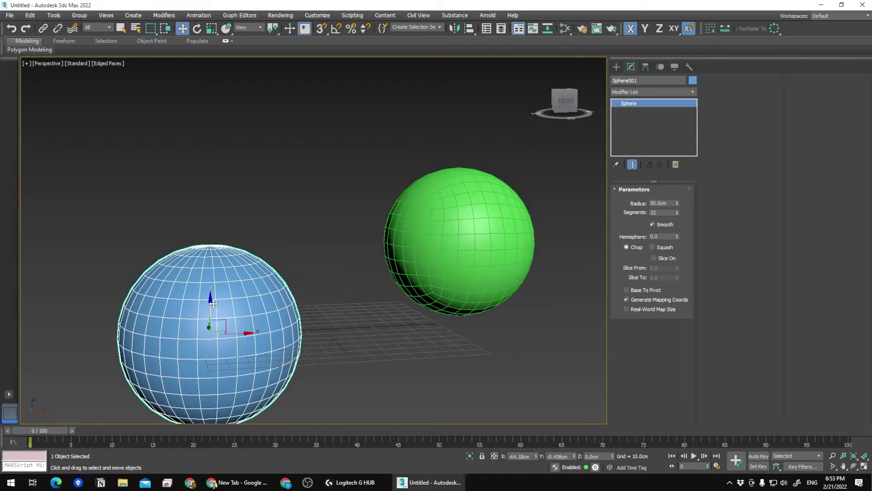
left_click_drag(212, 304, 290, 246)
Move the blue sphere along X closer to the green one
middle_click_drag(290, 246, 343, 236, "alt")
scroll(343, 236, "up", 3)
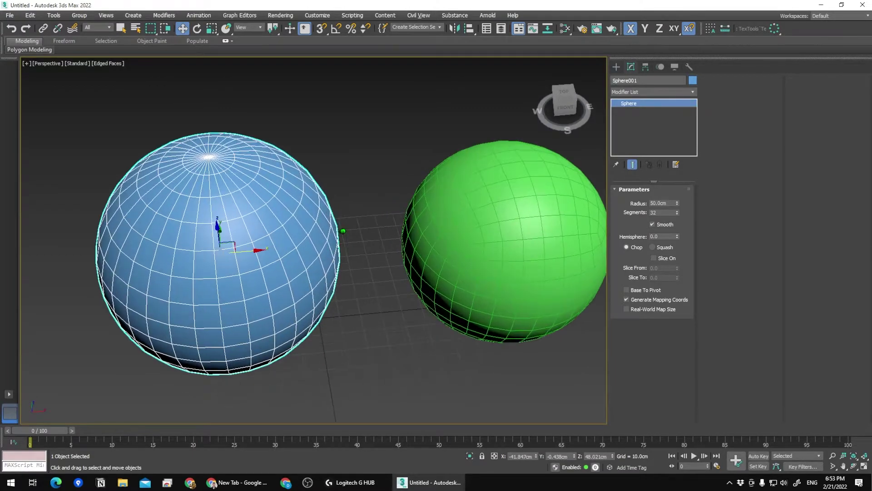
scroll(343, 235, "down", 3)
Set viewport statistics to show Triangle Count instead of Polygon Count
left_click(27, 64)
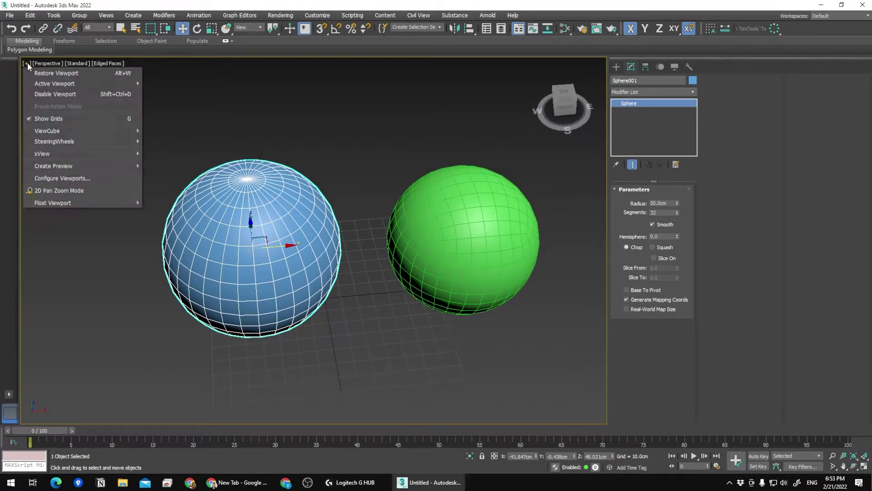
left_click(53, 178)
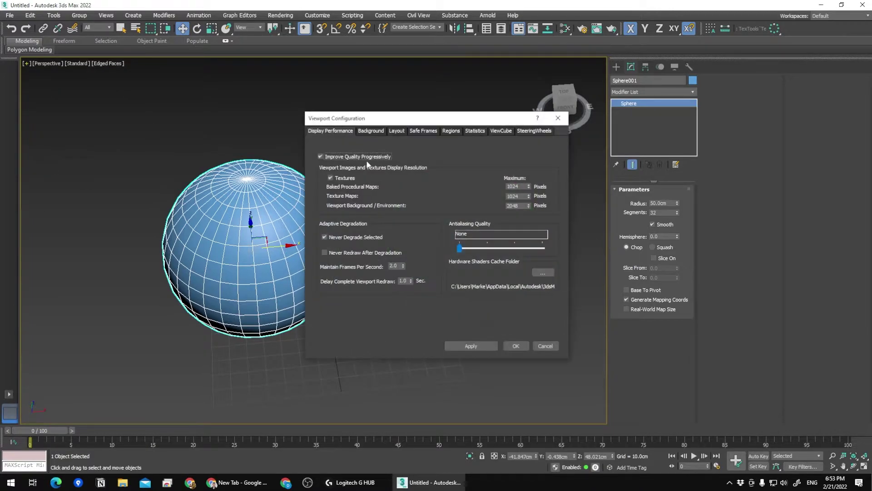
left_click(473, 132)
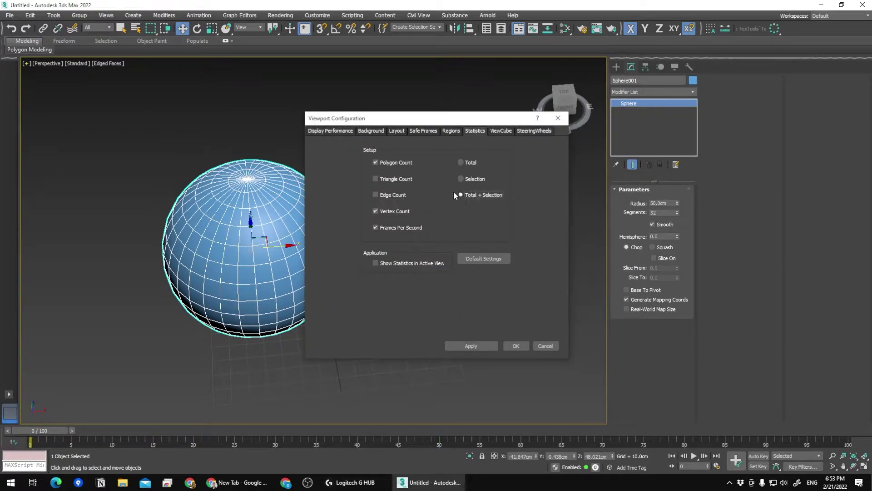
left_click(375, 178)
left_click(375, 163)
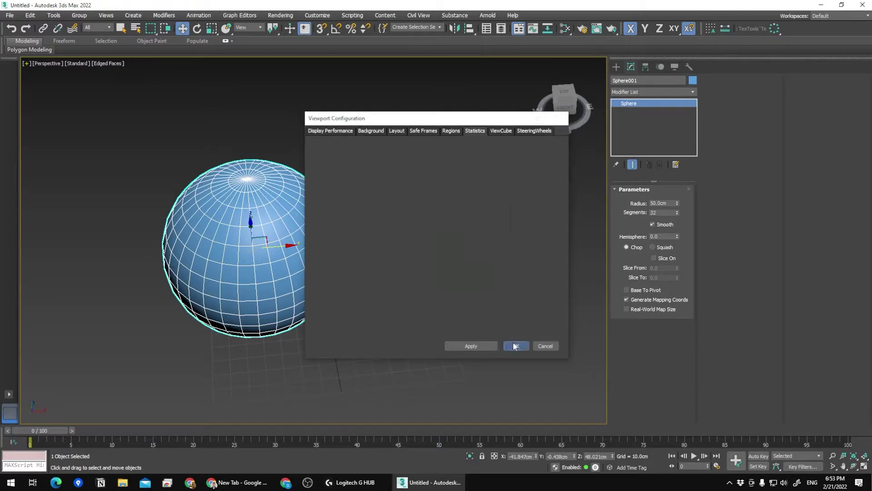
middle_click_drag(390, 262, 386, 244, "alt")
Turn on the viewport statistics and frame both spheres
key("7")
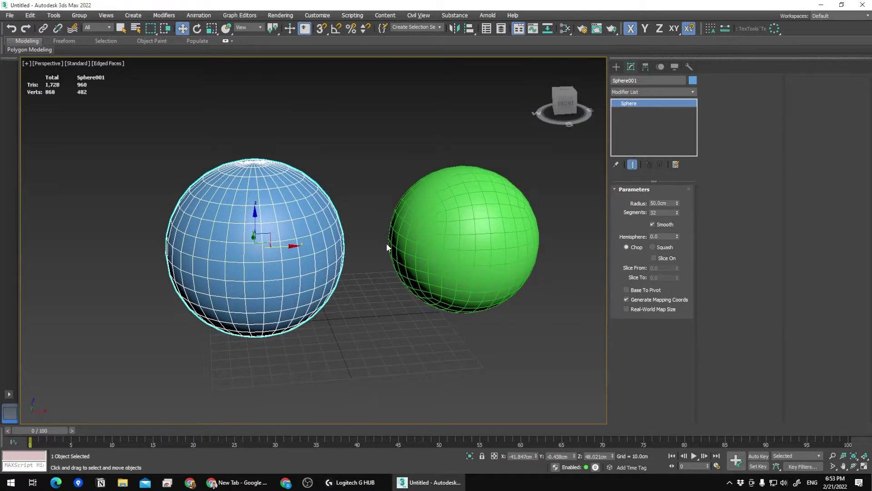
middle_click_drag(341, 186, 348, 195, "alt")
scroll(348, 196, "up", 2)
scroll(348, 196, "down", 1)
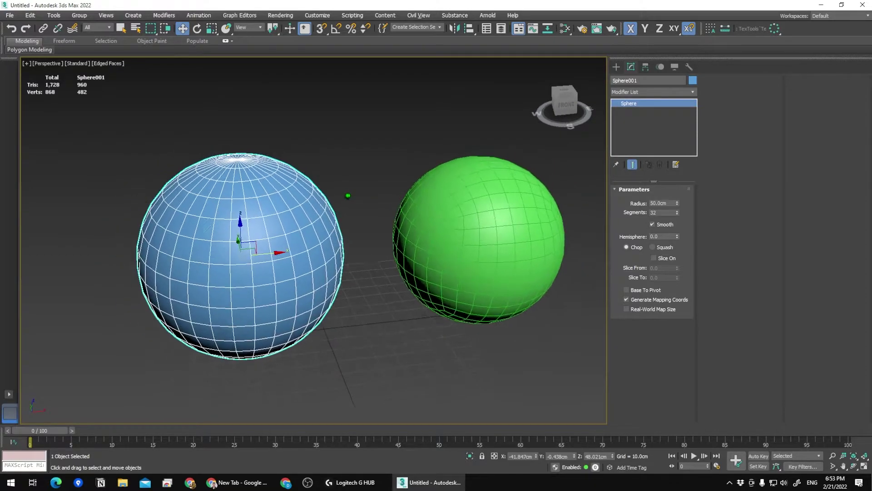
scroll(348, 195, "up", 2)
middle_click_drag(237, 199, 280, 183)
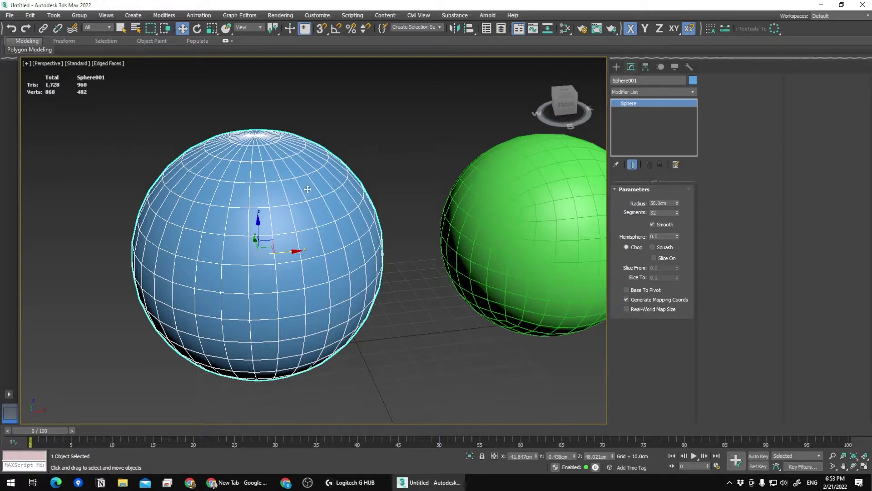
middle_click_drag(319, 194, 273, 190)
scroll(277, 193, "down", 3)
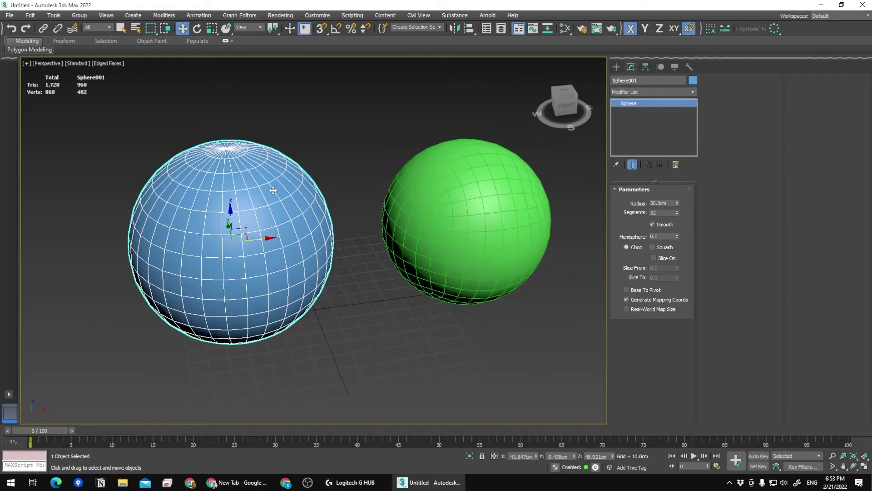
Alternate selecting both spheres to compare 960 versus 768 triangles and 482 versus 386 vertices
left_click(461, 222)
middle_click_drag(468, 189, 410, 187)
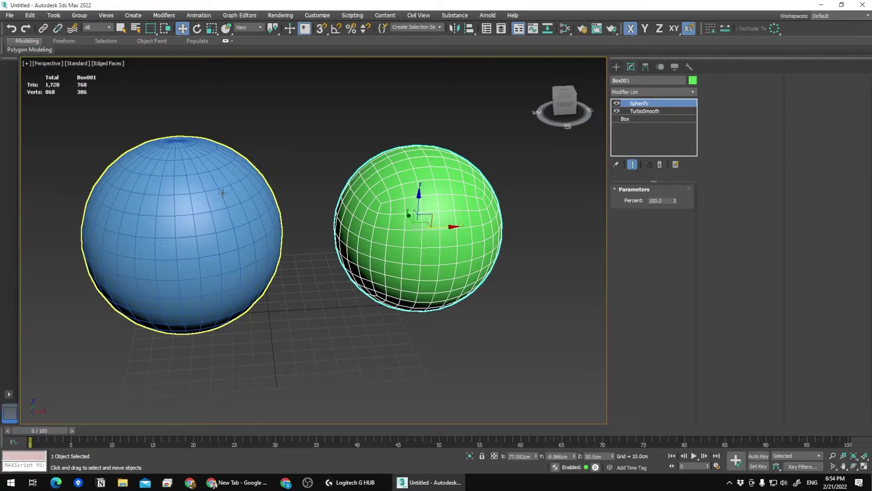
left_click(180, 181)
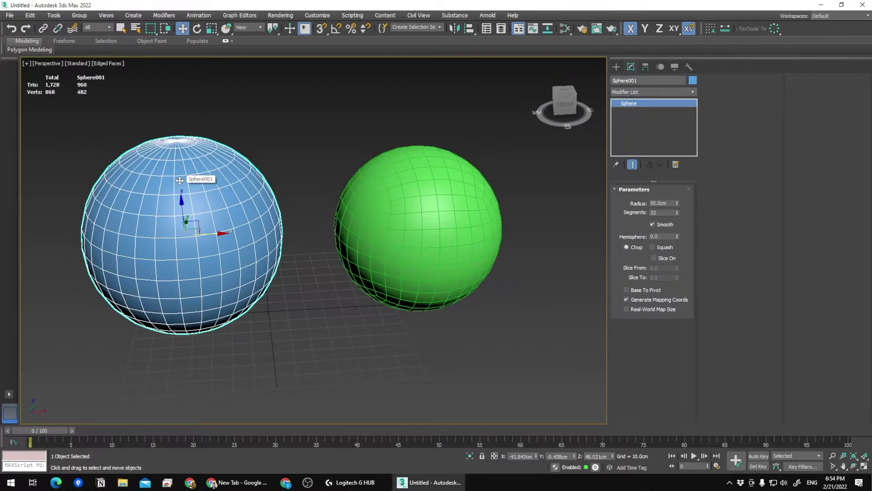
left_click(395, 218)
left_click(190, 206)
left_click(371, 217)
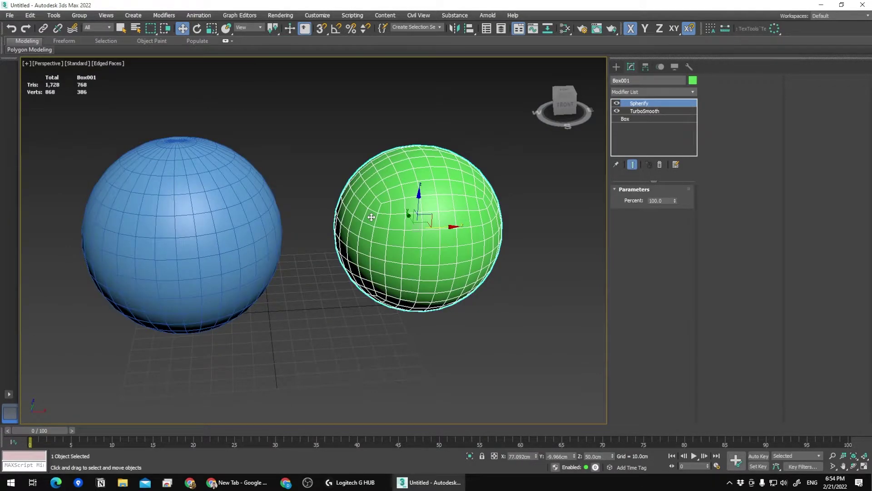
left_click(214, 211)
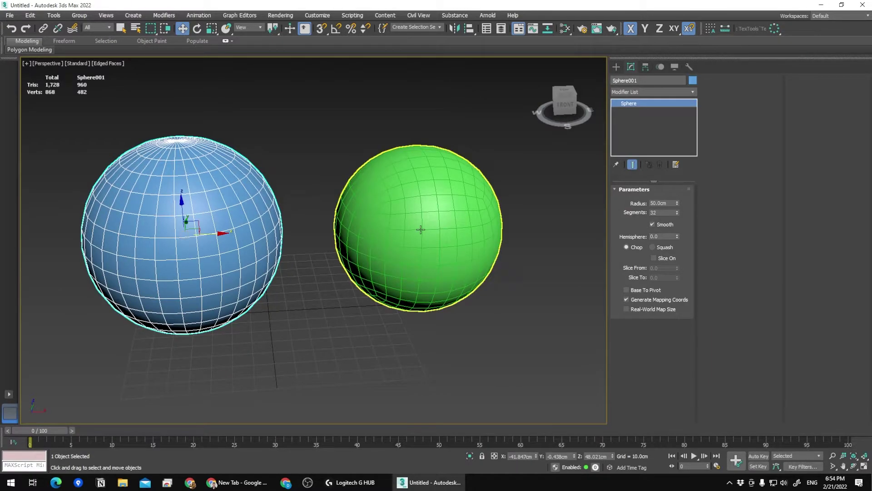
left_click(405, 219)
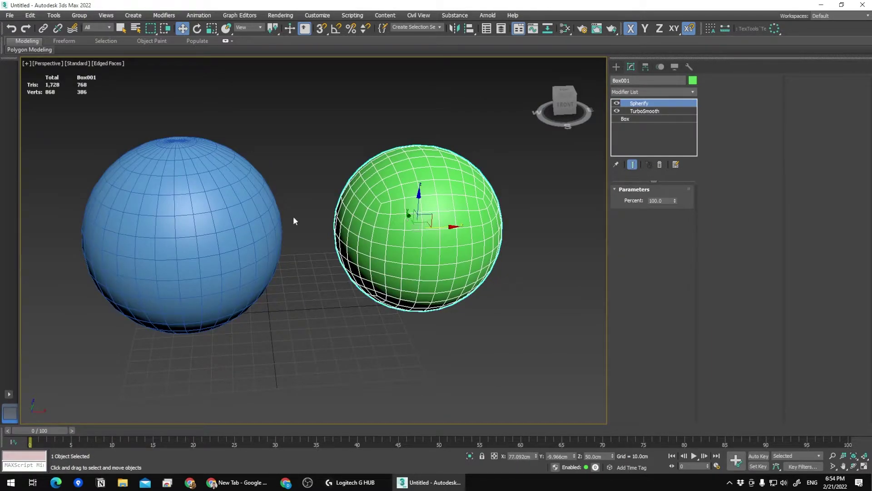
left_click(253, 217)
left_click(451, 228)
left_click(195, 224)
left_click(412, 223)
left_click(207, 222)
middle_click_drag(304, 200, 314, 221)
scroll(313, 209, "up", 4)
scroll(310, 209, "down", 5)
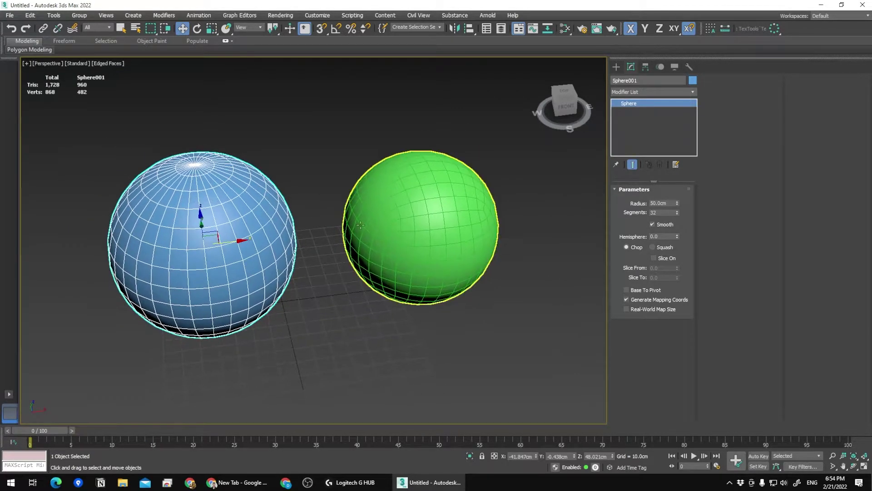
left_click(385, 229)
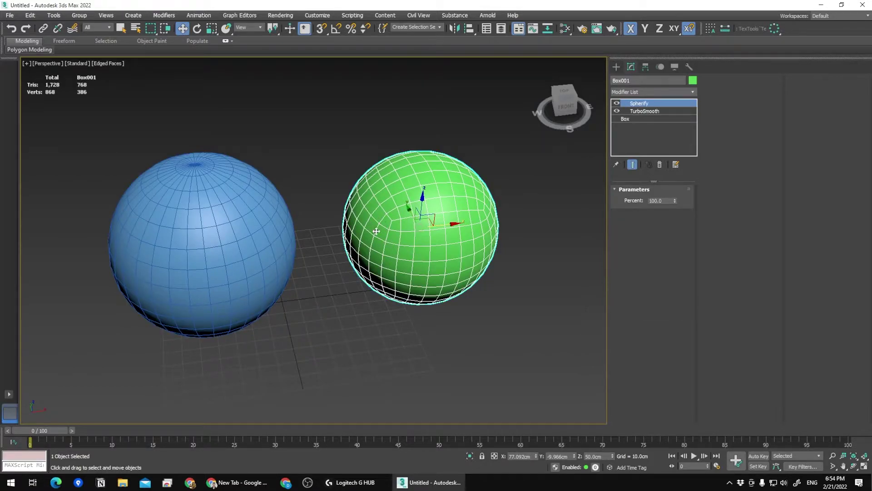
Select Sphere001 and zoom in on its top pole where the wireframe edges converge
mouse_move(355, 230)
middle_mouse_down("alt")
mouse_move(336, 187)
mouse_move(345, 217)
middle_mouse_up("alt")
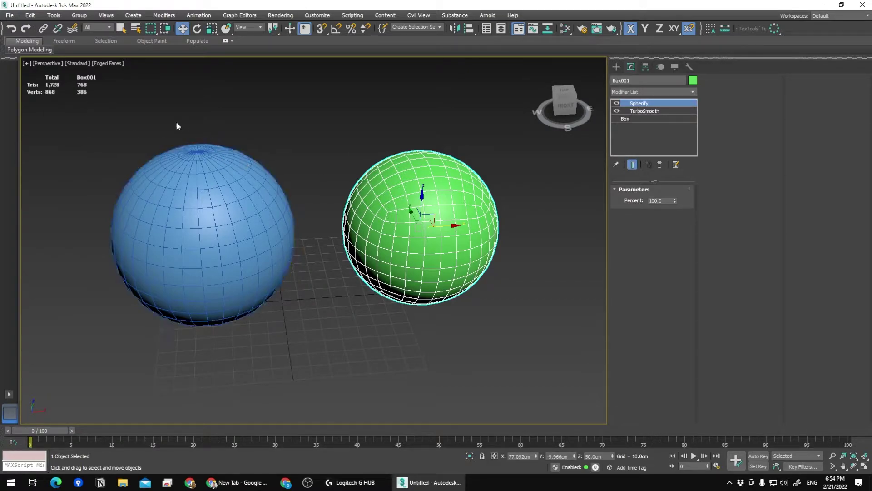
middle_click_drag(267, 162, 289, 183)
scroll(289, 184, "up", 2)
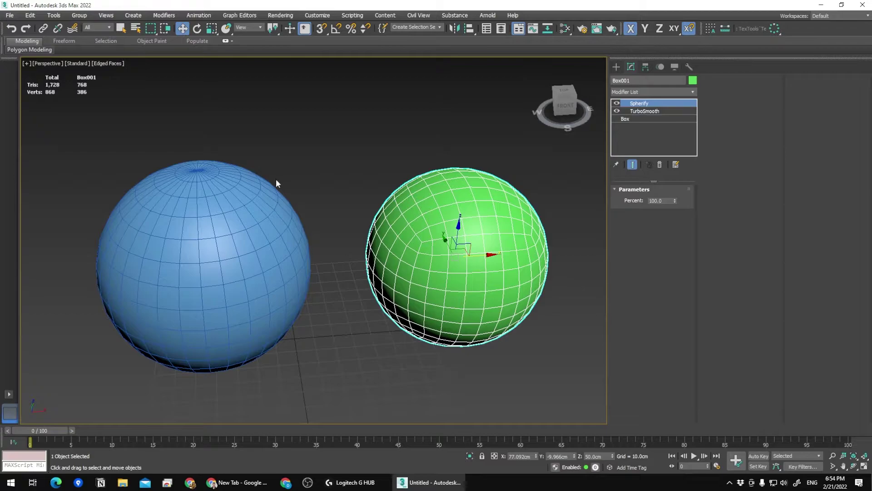
middle_click_drag(273, 185, 265, 181, "alt")
middle_click_drag(238, 216, 295, 226)
scroll(254, 251, "up", 1)
left_click(253, 251)
scroll(254, 252, "up", 3)
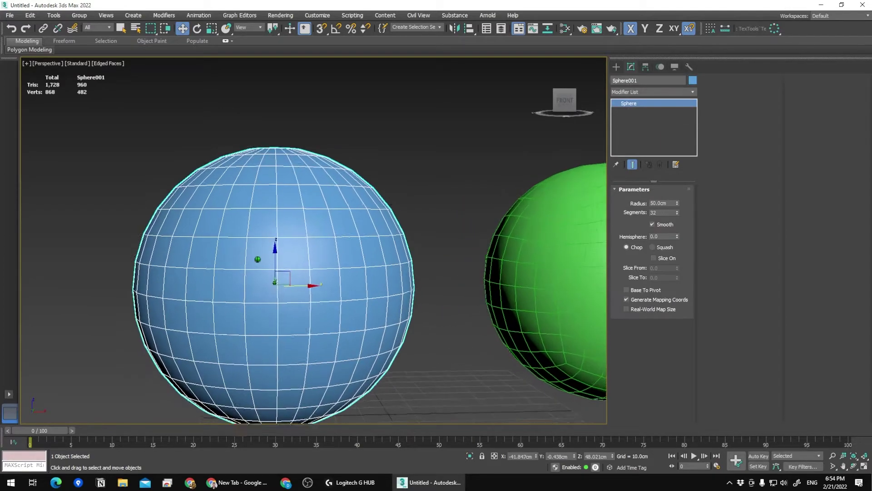
middle_click_drag(268, 263, 264, 239)
Add an Edit Poly modifier to Sphere001 and select its pole vertex in Vertex mode
scroll(253, 186, "up", 3)
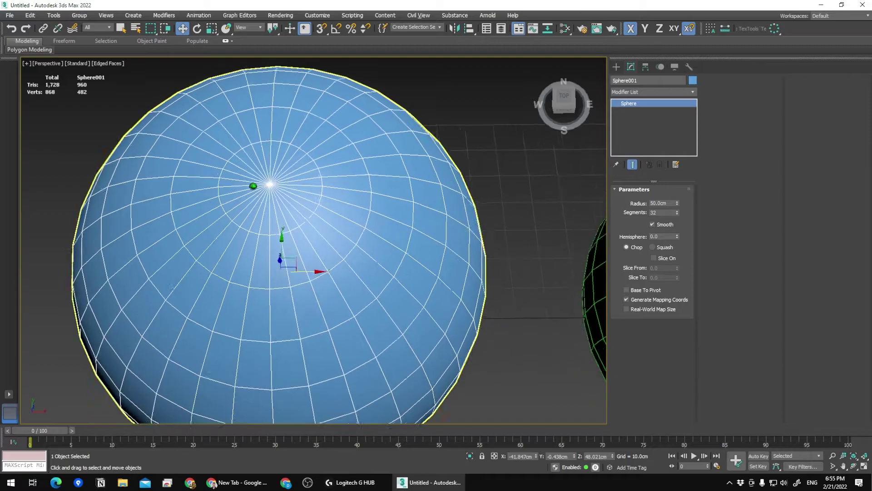
key("shift+e")
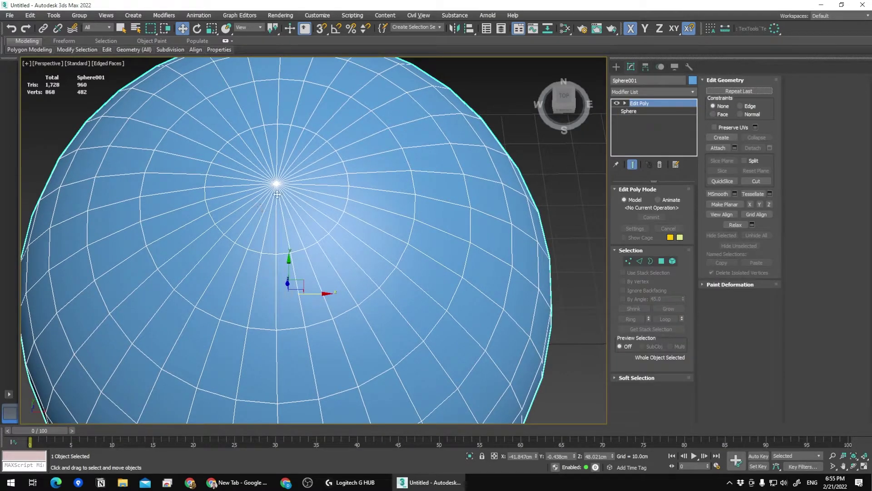
key("1")
left_click(275, 182)
scroll(273, 176, "up", 4)
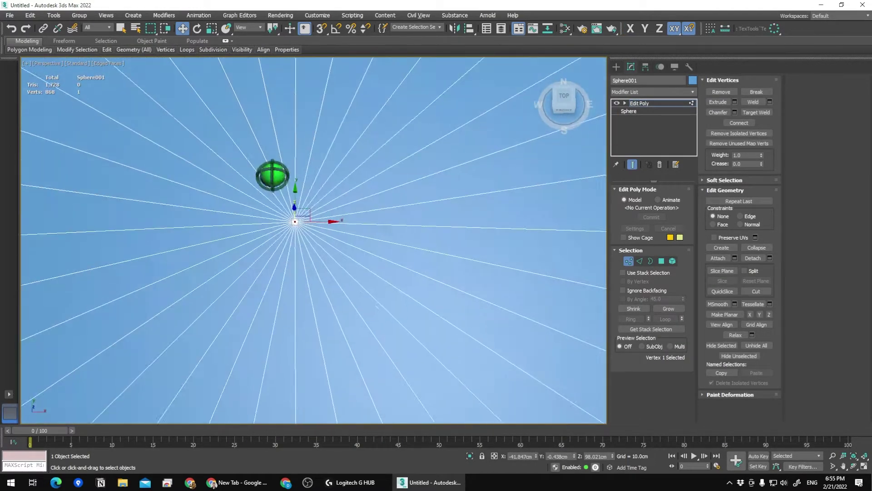
scroll(272, 175, "down", 3)
scroll(273, 175, "up", 1)
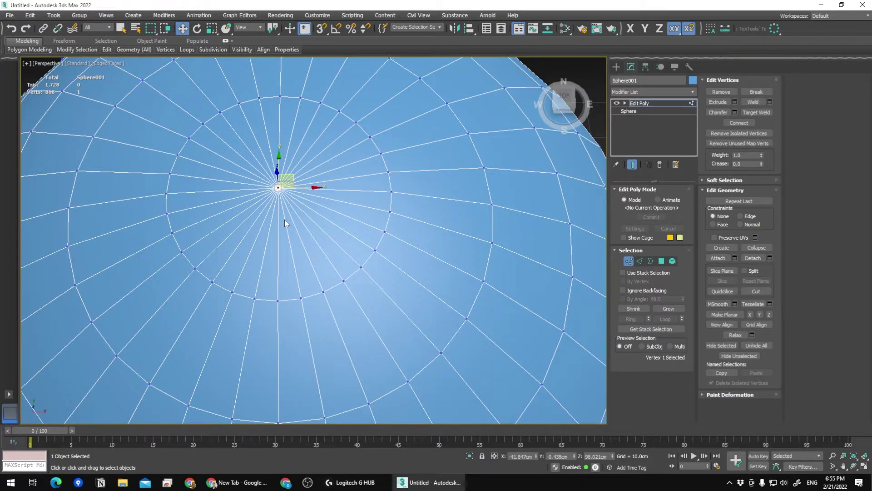
key("1")
Pan and tilt the view to look down on the sphere's pinched pole
scroll(284, 215, "down", 10)
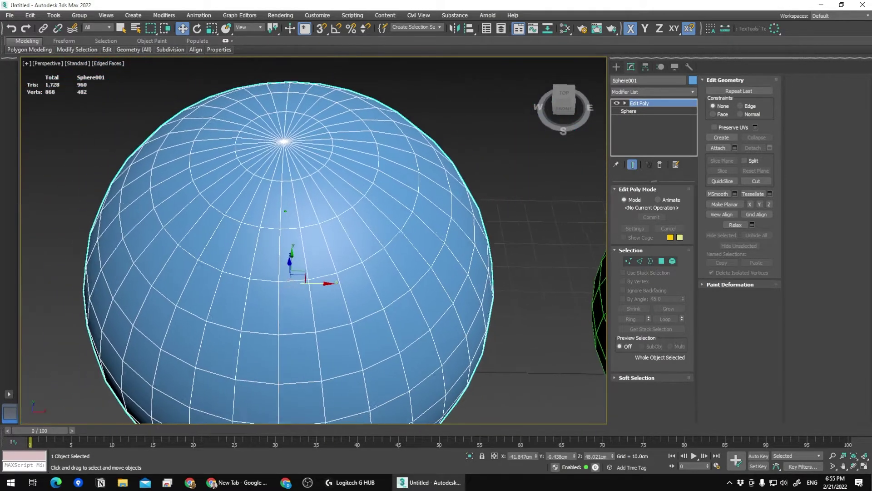
scroll(285, 211, "down", 1)
middle_click_drag(276, 181, 298, 216)
scroll(293, 225, "up", 2)
scroll(298, 218, "up", 8)
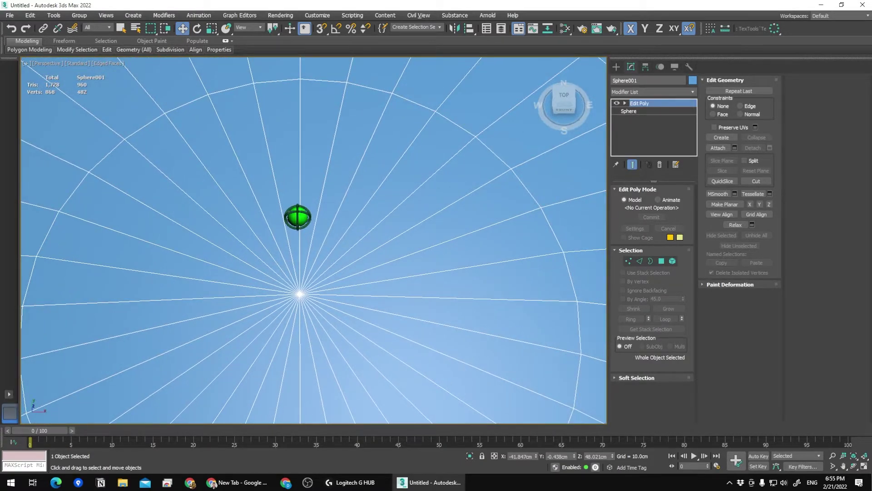
scroll(298, 218, "down", 8)
middle_click_drag(305, 218, 295, 190, "alt")
scroll(308, 204, "down", 4)
scroll(320, 211, "up", 2)
scroll(265, 166, "up", 8)
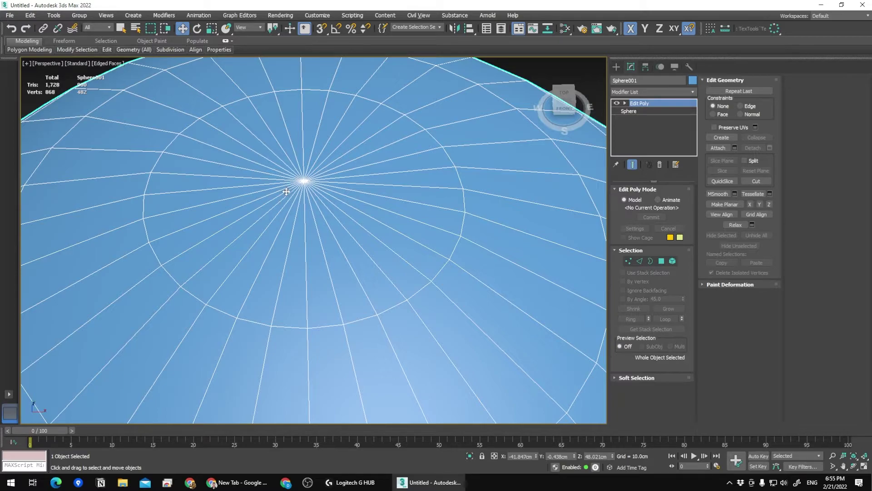
scroll(314, 195, "down", 3)
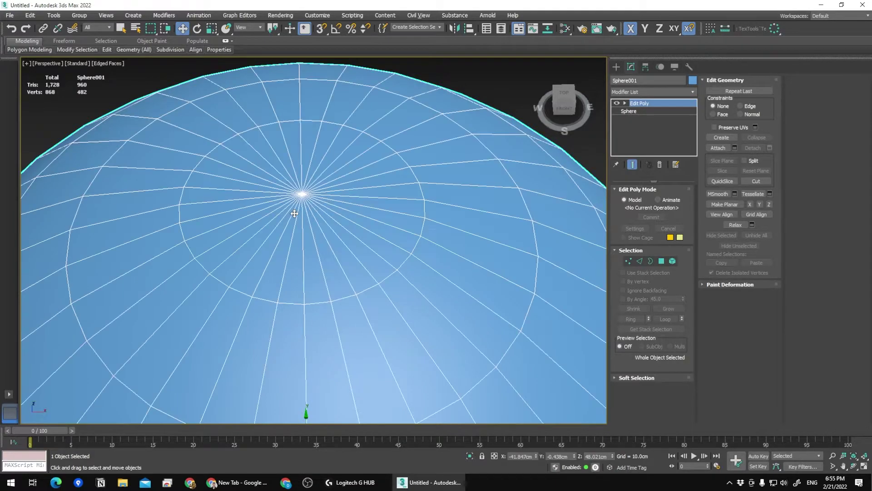
Toggle Edged Faces off and back on to inspect the pole, then frame the green sphere
key("F4")
scroll(312, 237, "down", 2)
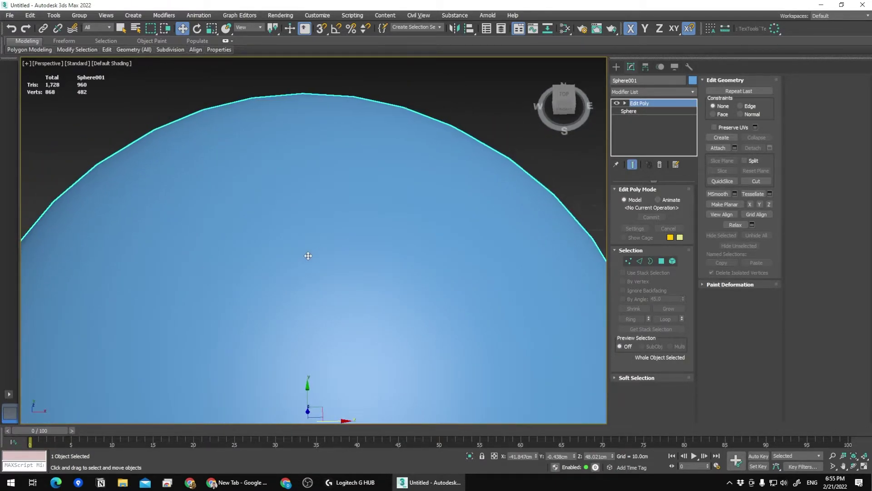
middle_click_drag(309, 248, 310, 239, "alt")
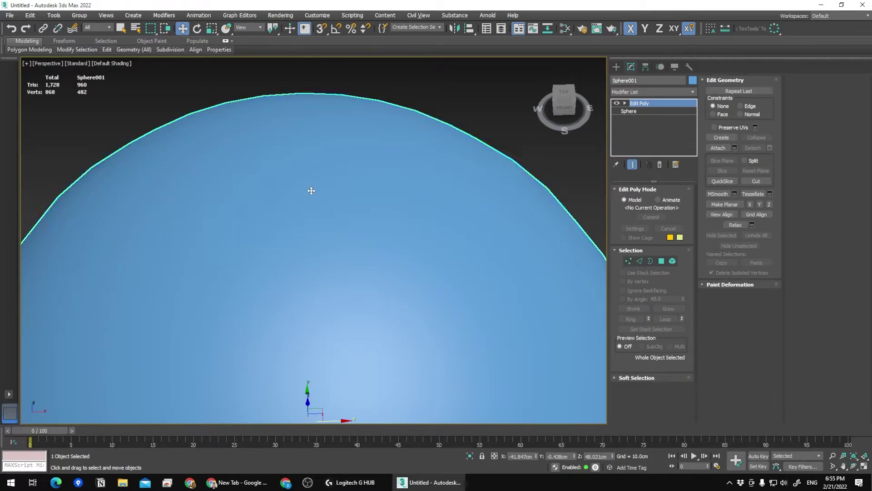
key("F4")
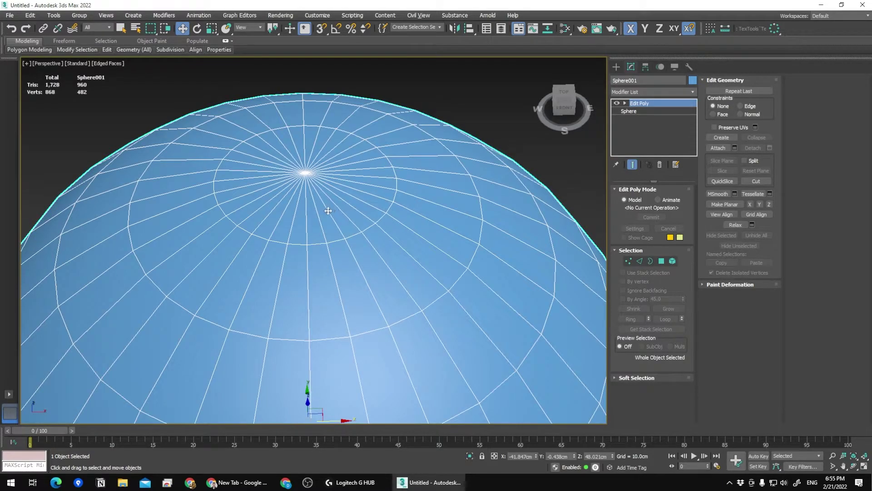
scroll(282, 166, "up", 2)
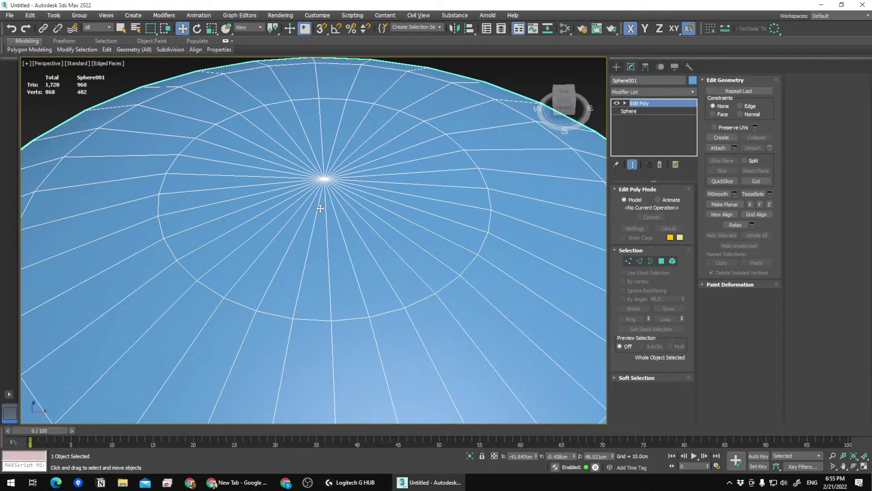
scroll(318, 227, "down", 3)
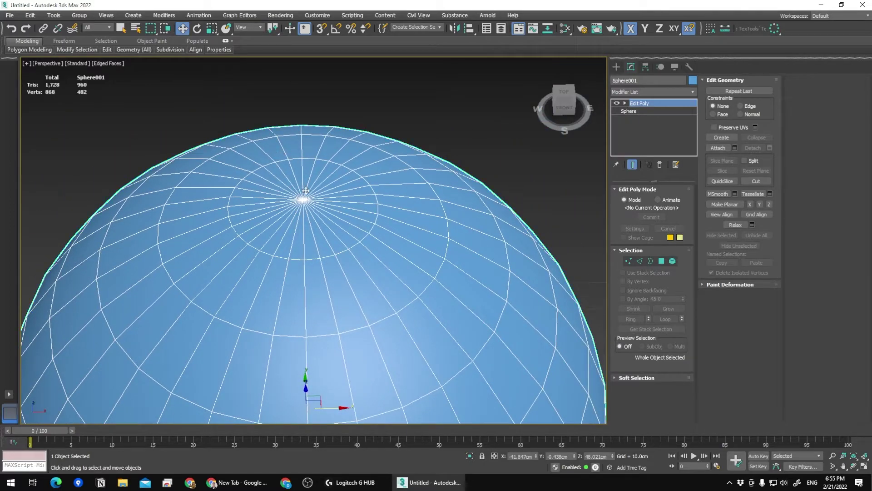
middle_click_drag(331, 242, 321, 228)
scroll(321, 228, "down", 4)
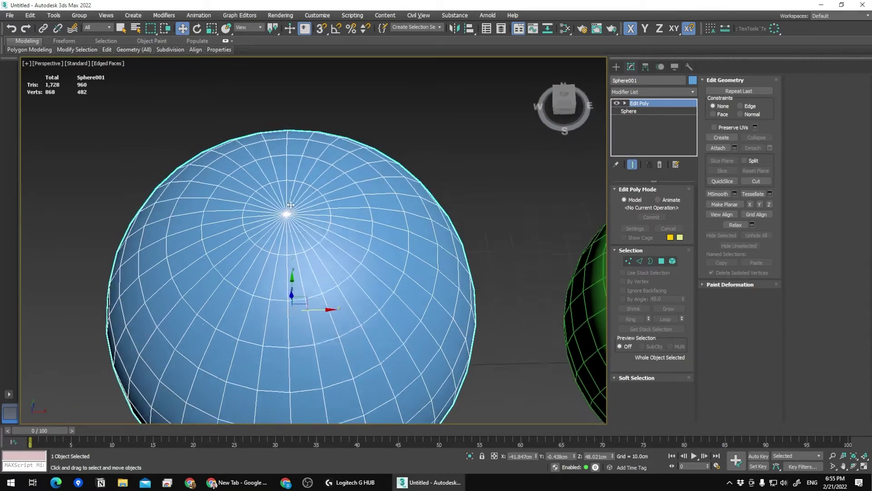
scroll(294, 191, "down", 2)
middle_click_drag(389, 195, 286, 196)
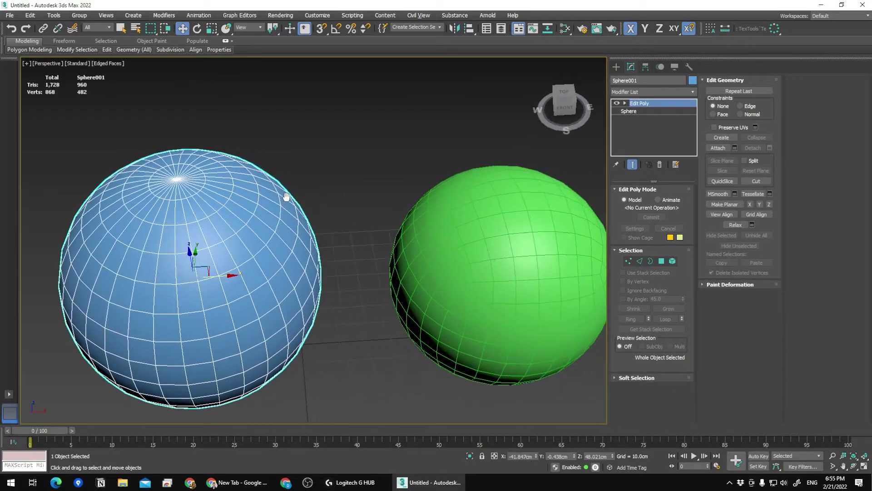
Select the green Box001 to show its Spherify over TurboSmooth stack
middle_click_drag(384, 217, 223, 201)
left_click(328, 230)
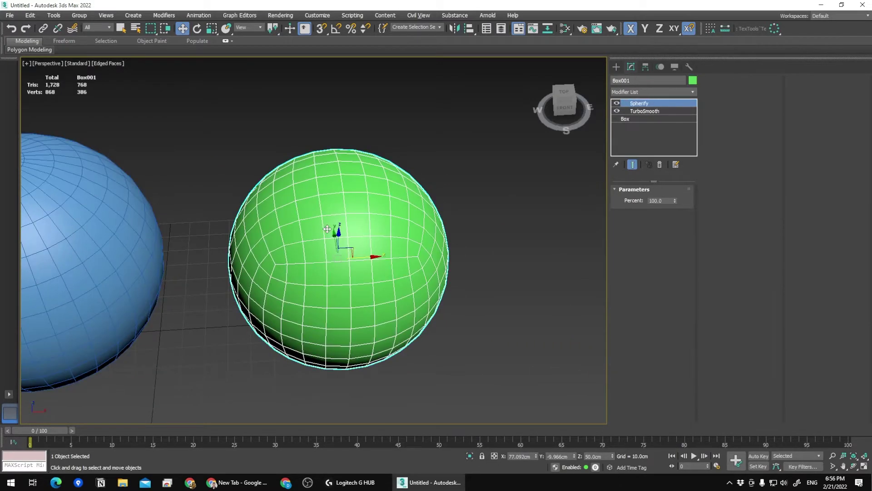
middle_click_drag(324, 227, 362, 300, "alt")
scroll(307, 209, "up", 2)
scroll(346, 232, "up", 2)
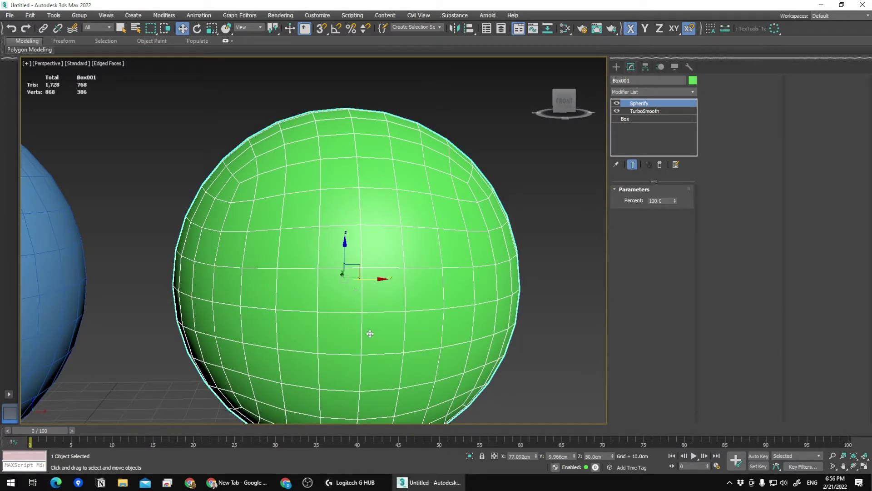
Orbit and pan above both spheres to compare Box001's even grid with Sphere001's pole
middle_click_drag(294, 292, 323, 313, "alt")
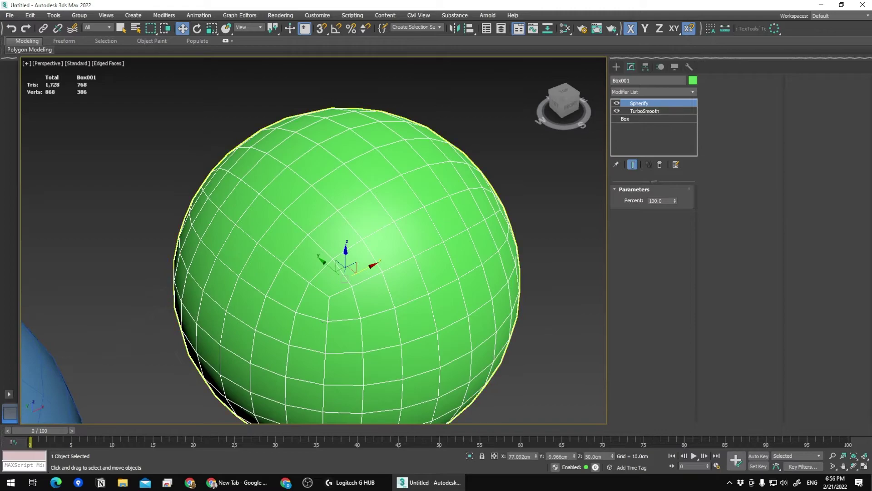
scroll(322, 313, "down", 4)
middle_click_drag(191, 275, 254, 226)
scroll(245, 239, "up", 3)
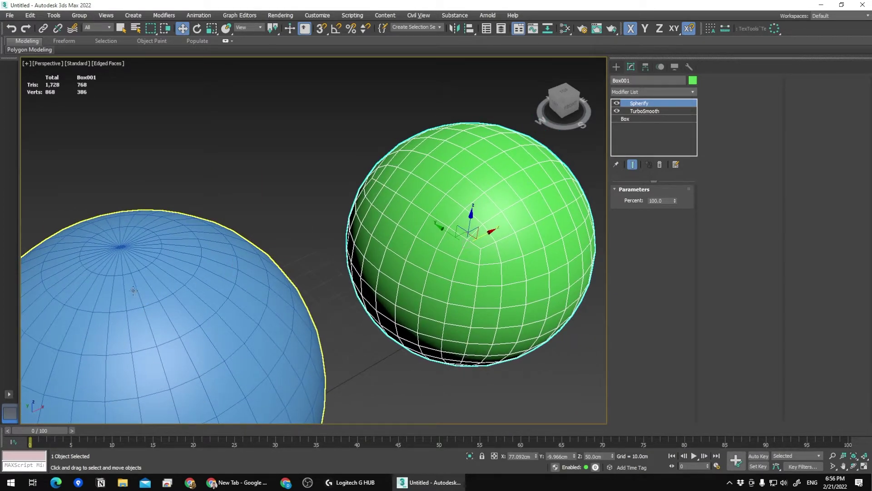
scroll(173, 281, "down", 4)
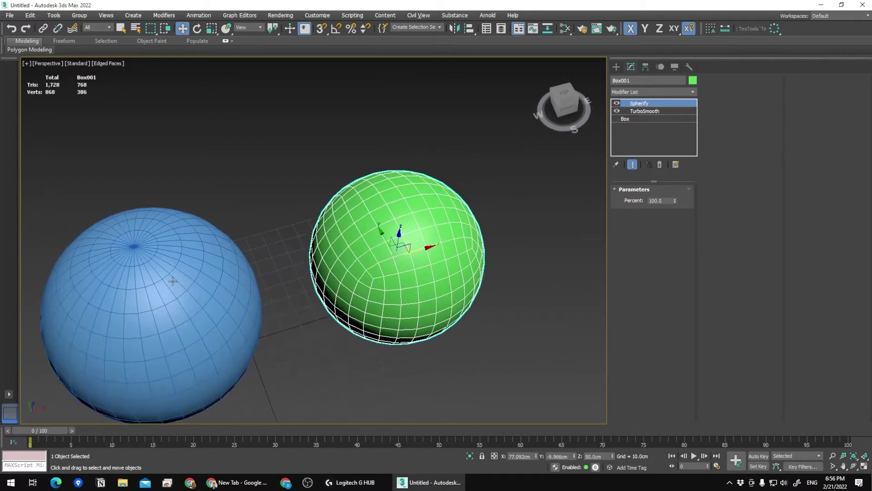
scroll(169, 281, "up", 3)
middle_click_drag(165, 293, 205, 251)
scroll(216, 259, "down", 2)
scroll(172, 226, "up", 2)
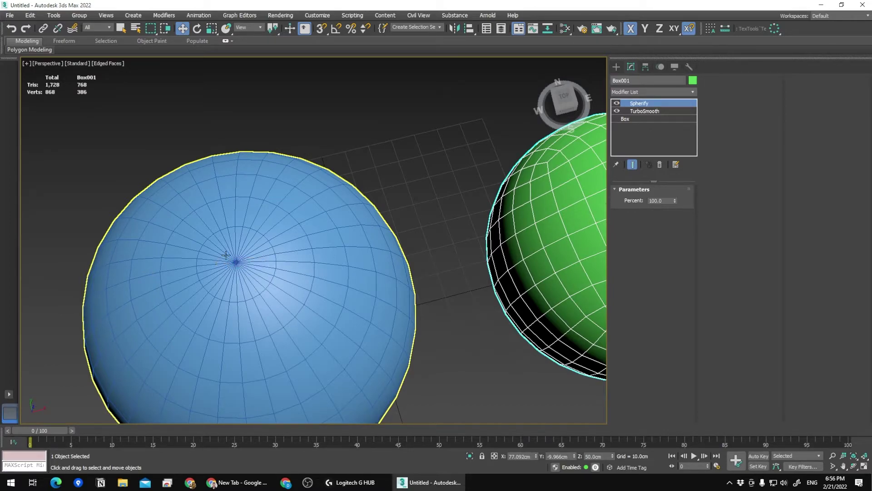
middle_click_drag(221, 250, 272, 261)
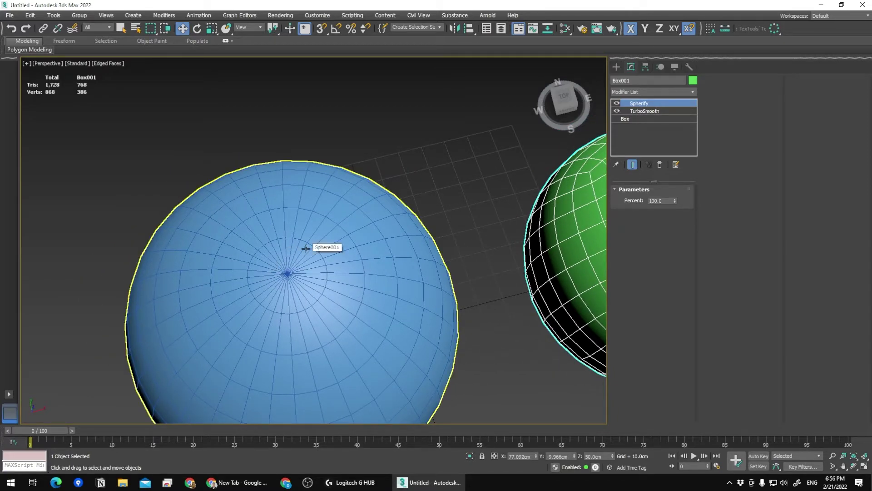
scroll(274, 237, "up", 4)
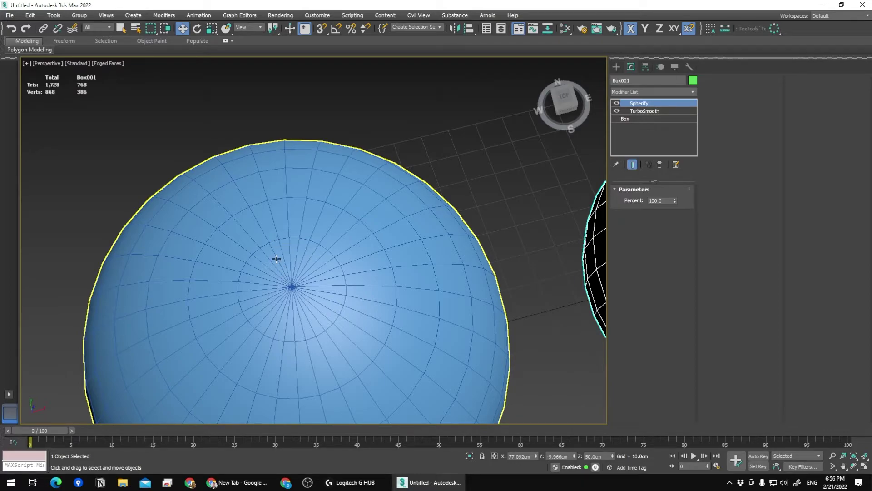
left_click(244, 242)
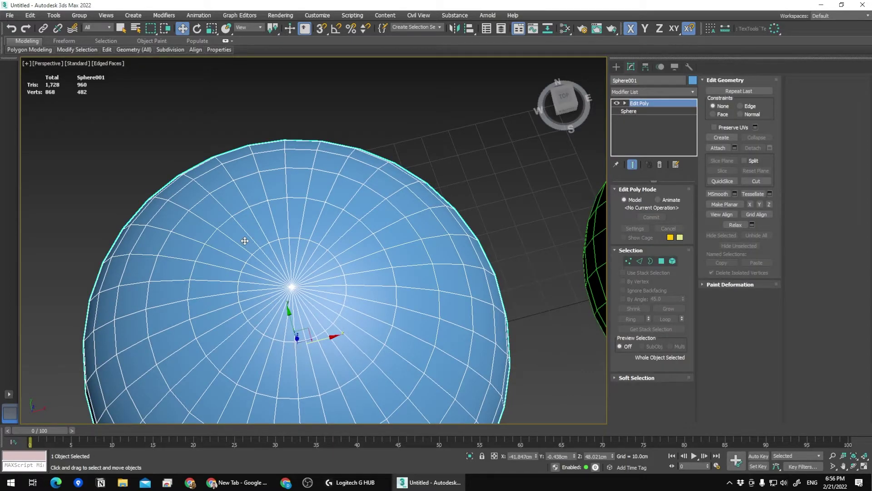
middle_click_drag(233, 239, 282, 230)
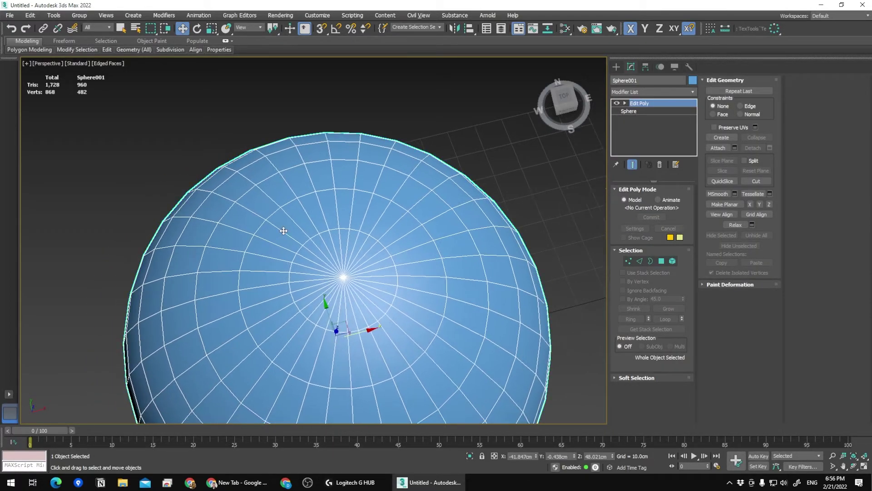
scroll(283, 230, "up", 1)
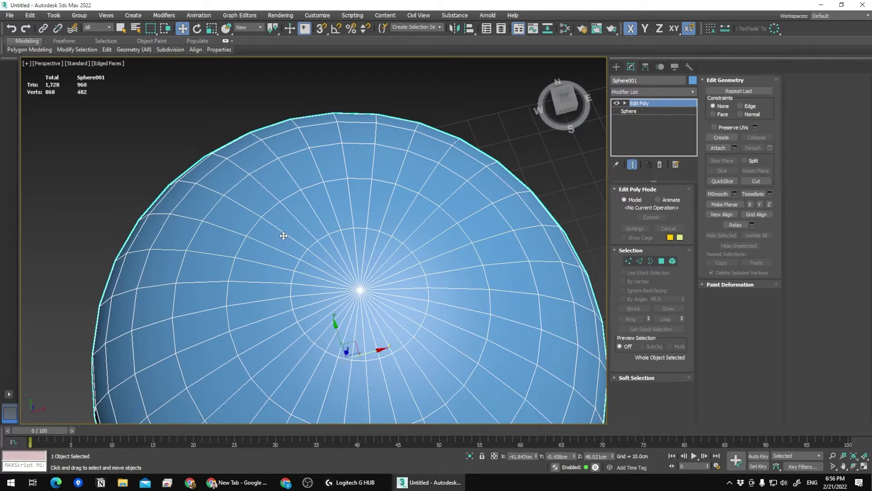
scroll(301, 243, "up", 5)
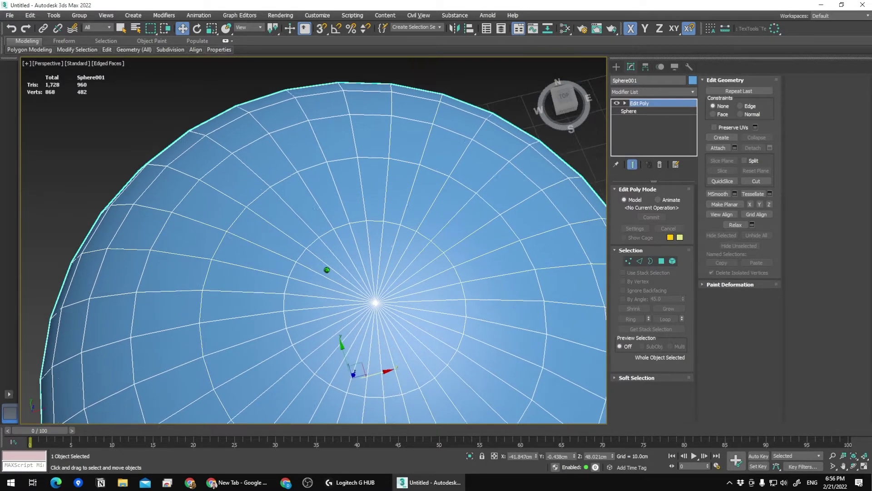
scroll(327, 270, "down", 2)
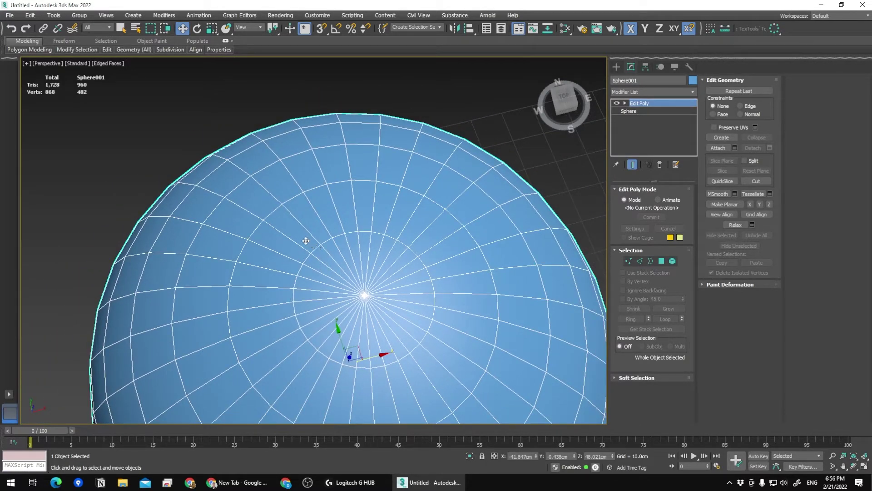
key("4")
left_click(292, 234)
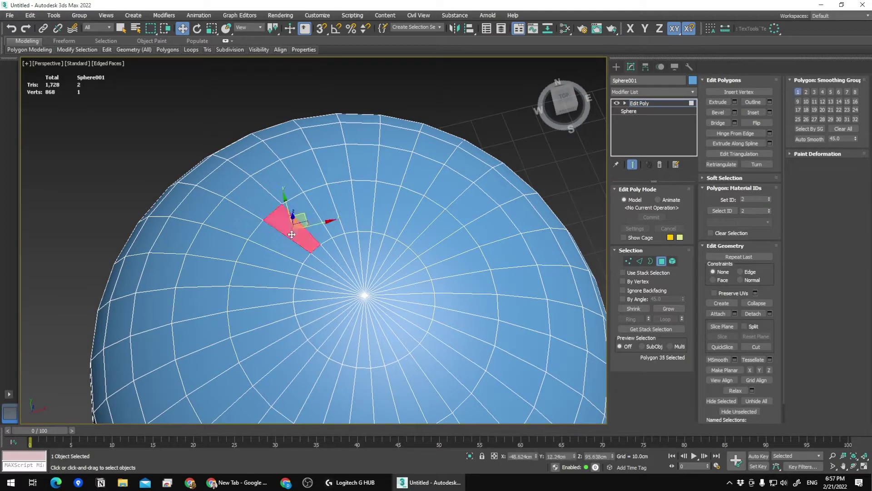
left_click(322, 233, "shift")
scroll(331, 255, "down", 3)
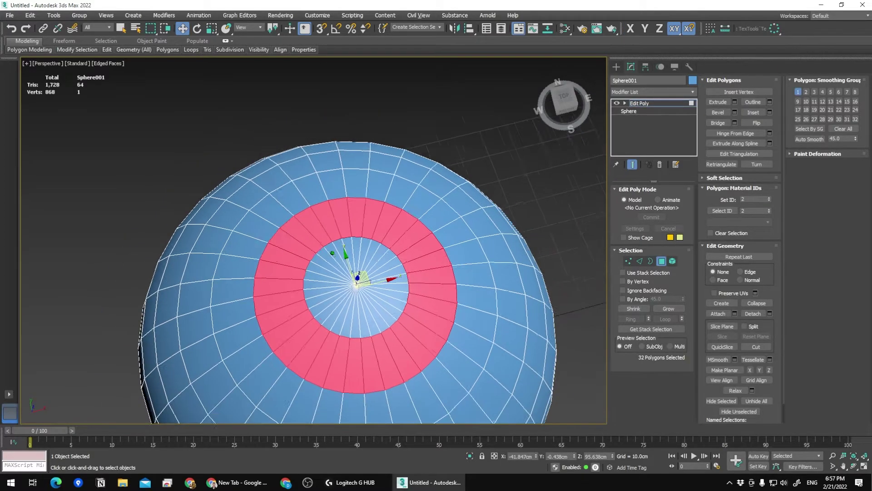
middle_click_drag(331, 255, 307, 255, "alt")
middle_click_drag(400, 241, 358, 249)
scroll(333, 246, "up", 1)
scroll(357, 251, "down", 2)
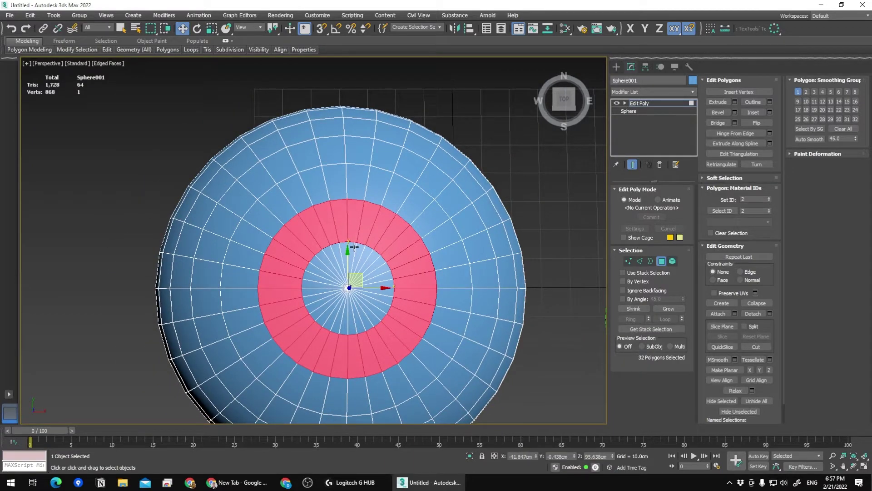
key("4")
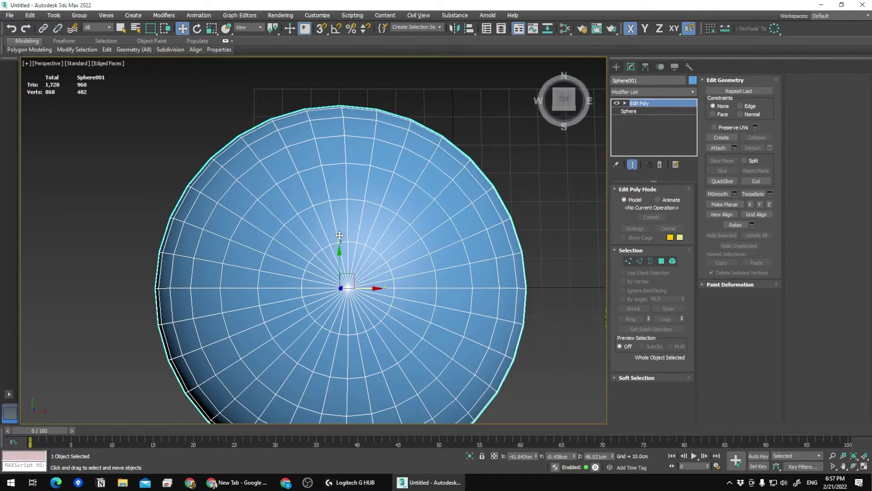
scroll(339, 235, "up", 4)
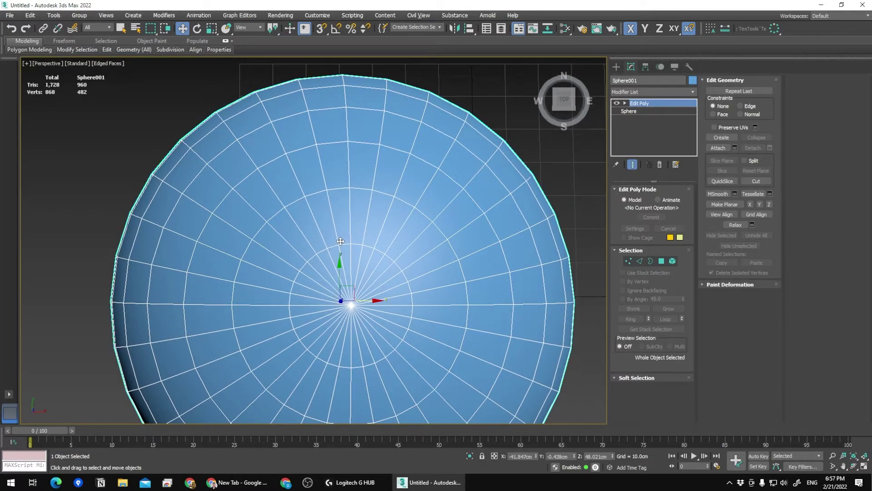
scroll(326, 249, "up", 2)
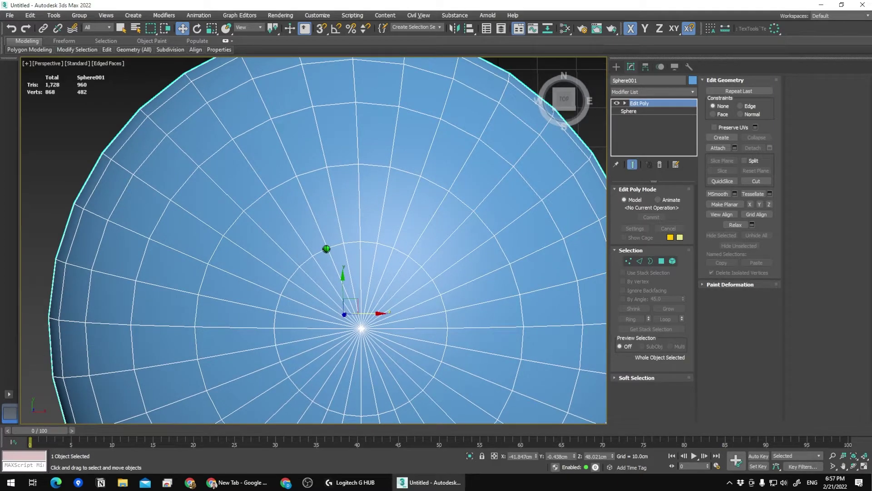
scroll(326, 249, "down", 4)
key("q")
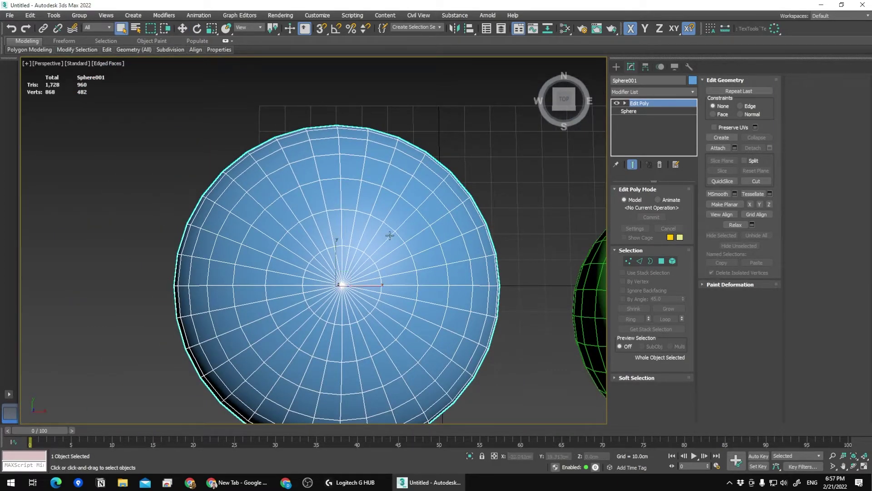
scroll(390, 230, "down", 3)
scroll(446, 238, "up", 2)
middle_click_drag(446, 238, 273, 230)
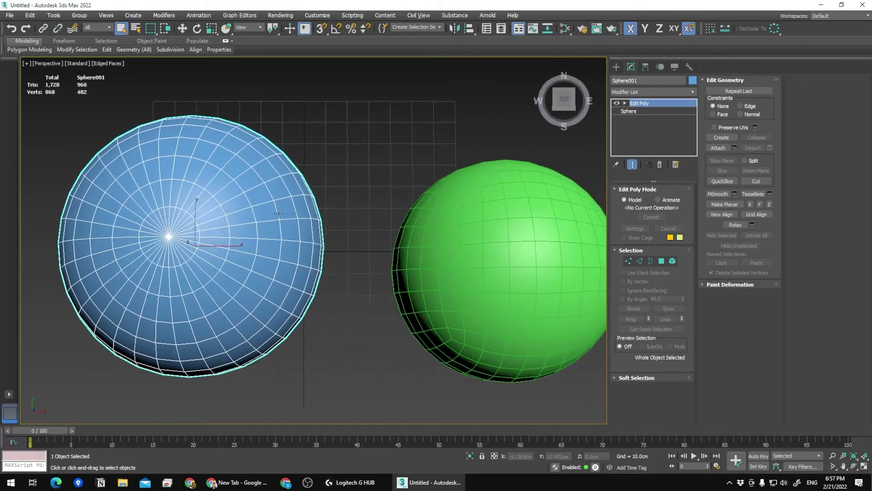
left_click(477, 234)
middle_click_drag(477, 233, 409, 228)
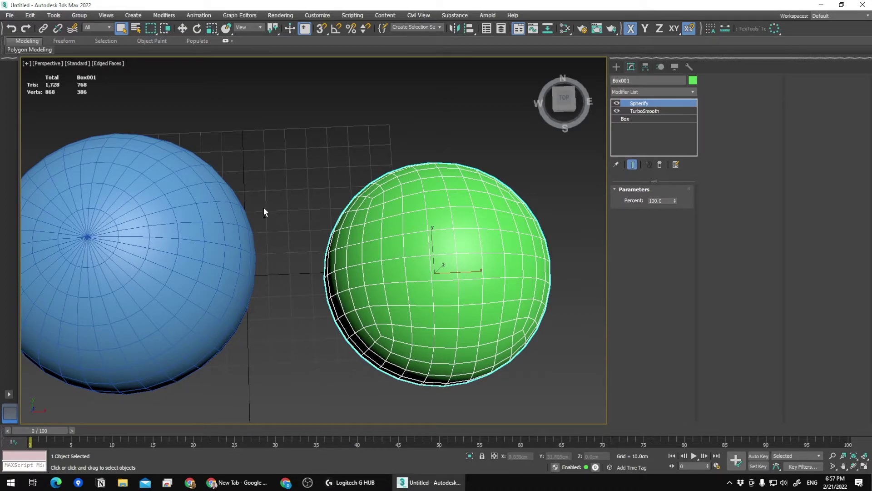
middle_click_drag(264, 212, 220, 217)
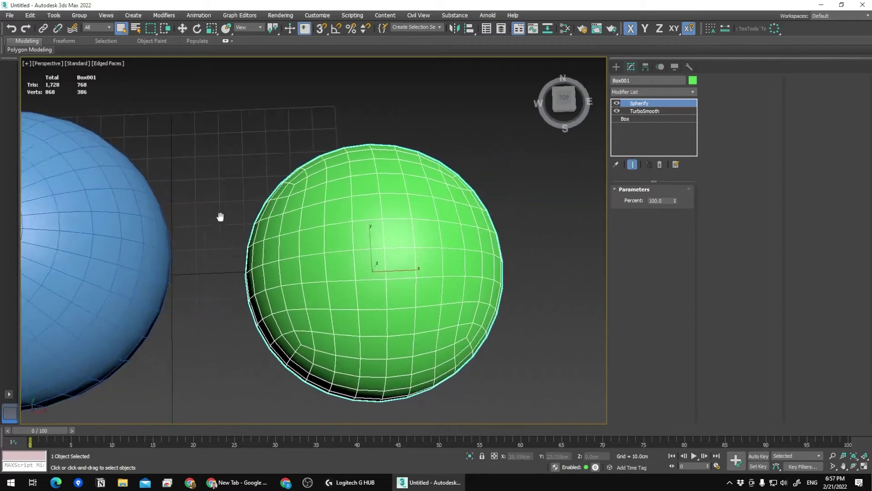
scroll(347, 231, "up", 4)
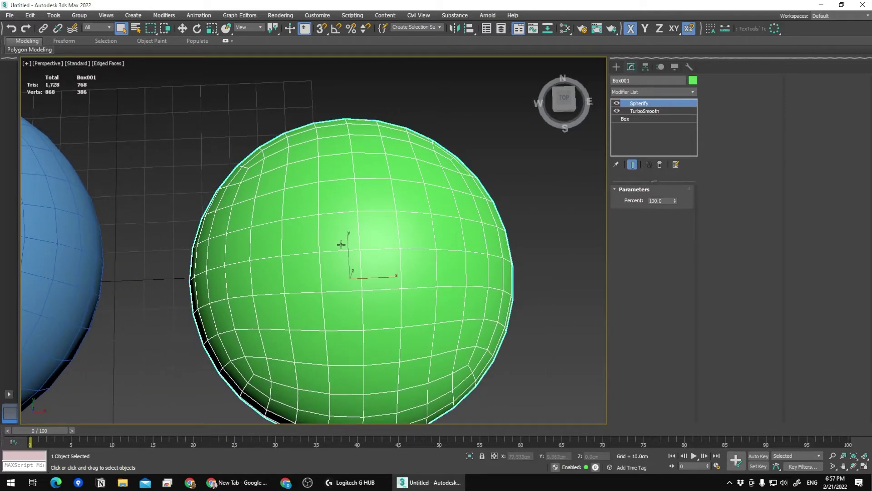
mouse_move(341, 243)
middle_mouse_down("alt")
mouse_move(338, 177)
mouse_move(341, 241)
middle_mouse_up("alt")
scroll(341, 242, "down", 3)
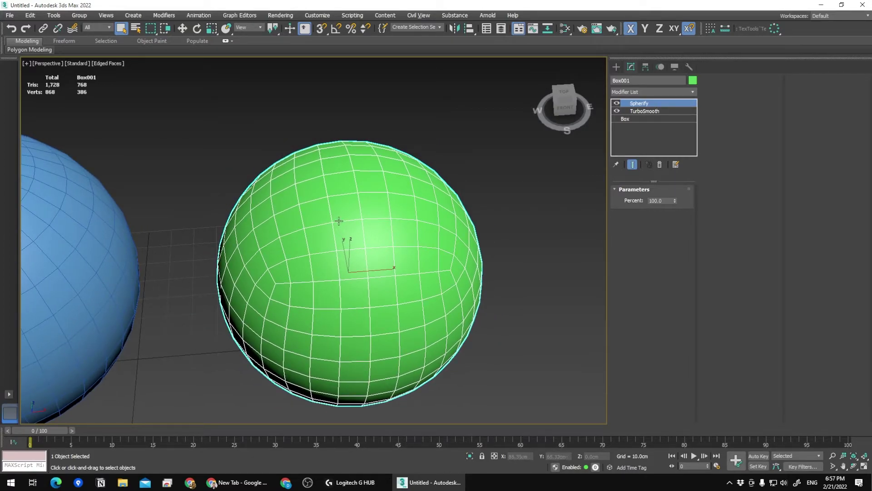
scroll(340, 220, "down", 2)
scroll(340, 220, "up", 4)
scroll(338, 221, "down", 2)
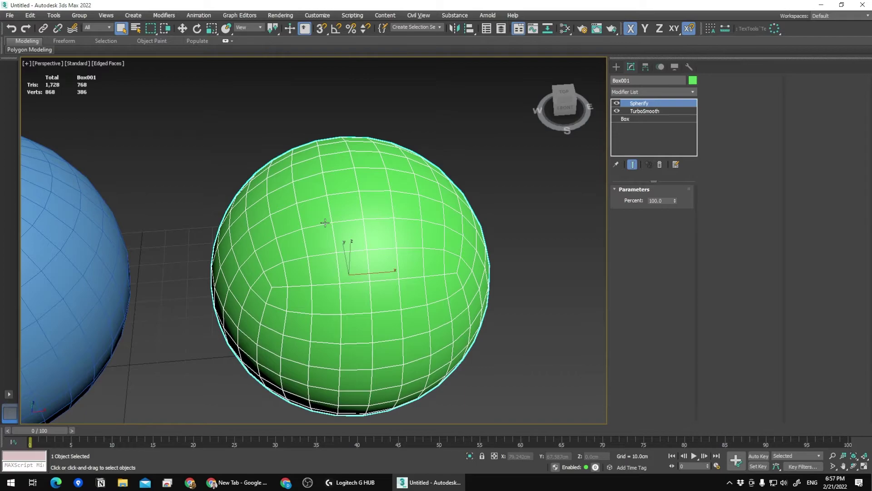
middle_click_drag(325, 223, 389, 244)
scroll(385, 226, "down", 2)
middle_click_drag(402, 284, 323, 263)
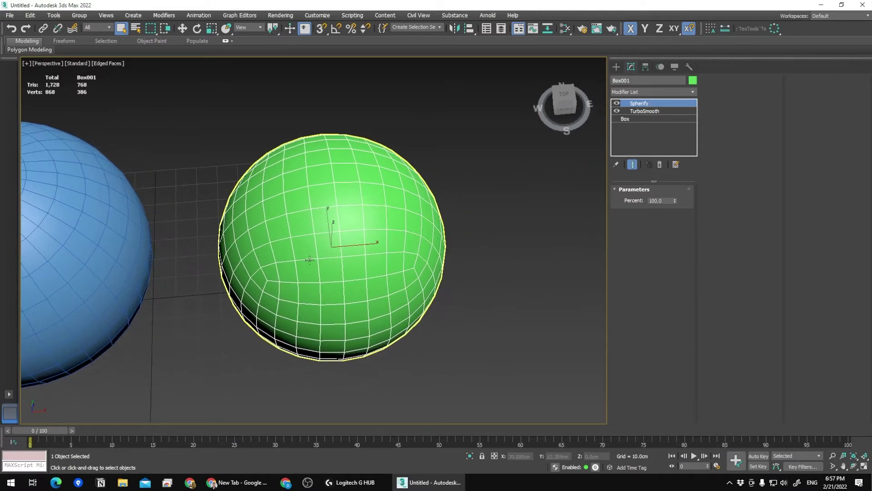
scroll(316, 248, "down", 3)
left_click(475, 224)
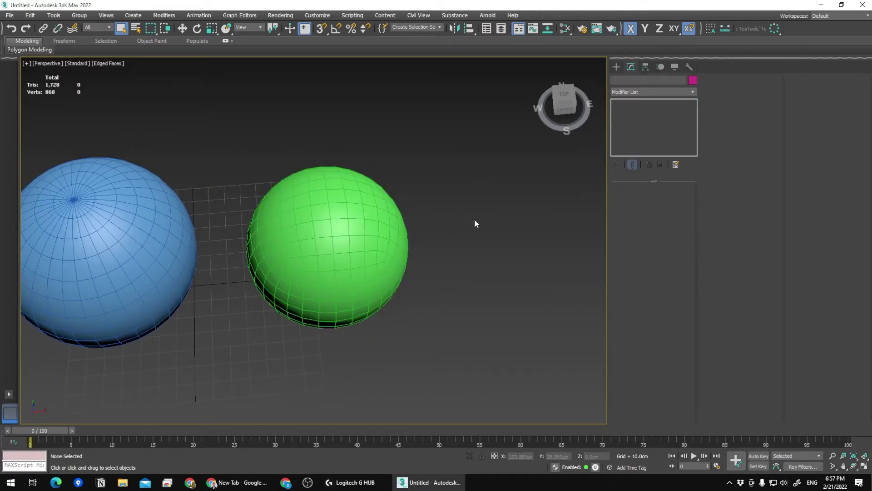
middle_click_drag(475, 224, 360, 220)
scroll(360, 220, "up", 2)
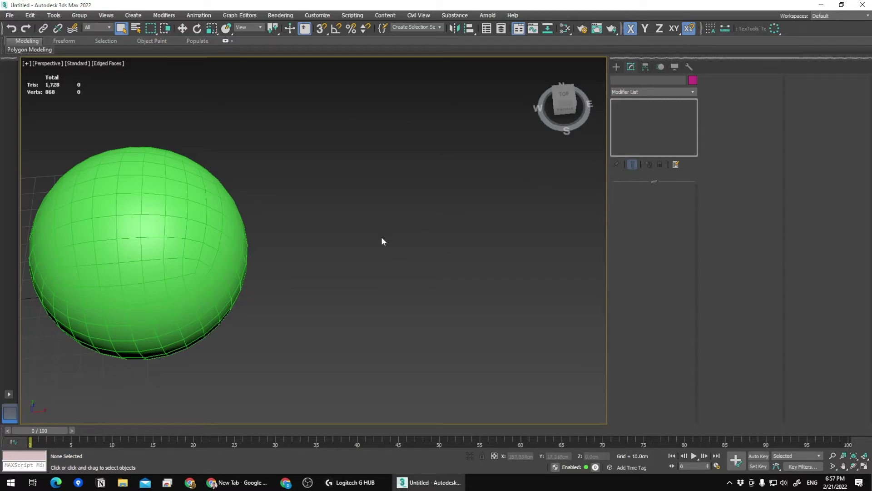
Create a new Standard Primitives box to the right of the green sphere
left_click(616, 67)
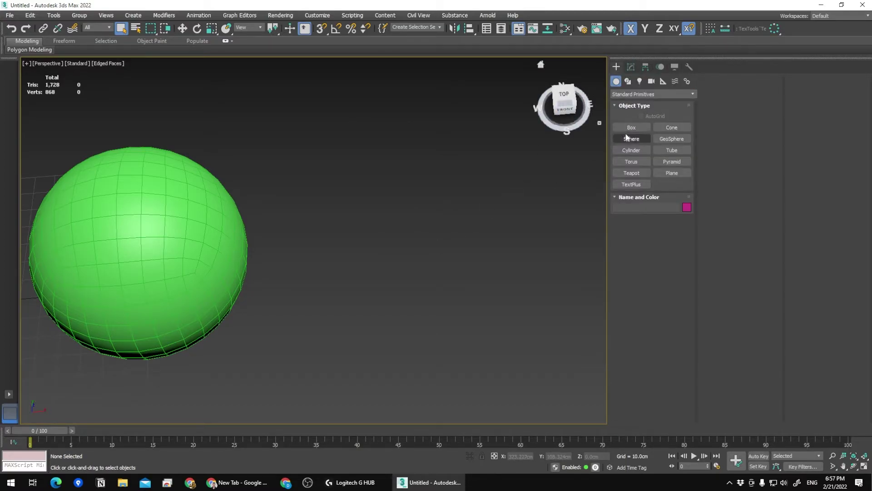
left_click(631, 127)
left_click_drag(377, 237, 553, 317)
left_click(499, 259)
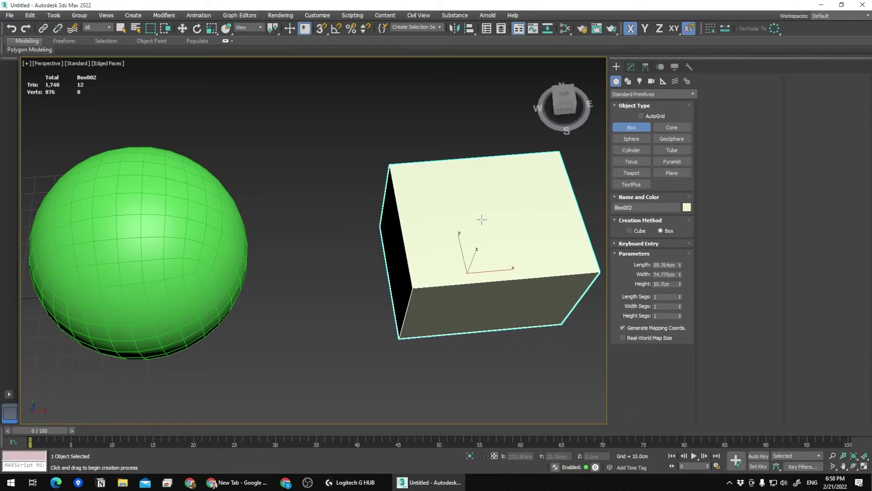
right_click(544, 232)
Set the box's Length, Width and Height to 100 cm to make a cube
left_click(631, 66)
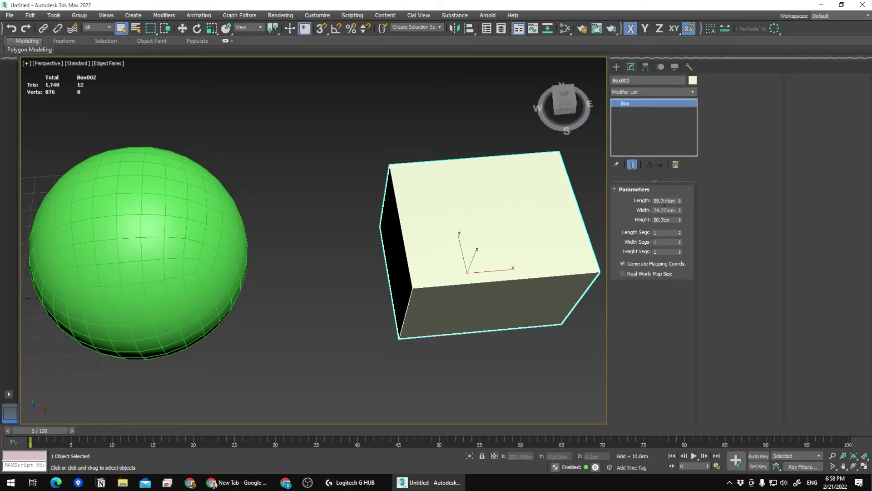
left_click(664, 202)
type("1")
key("Tab")
key("Tab")
type("1")
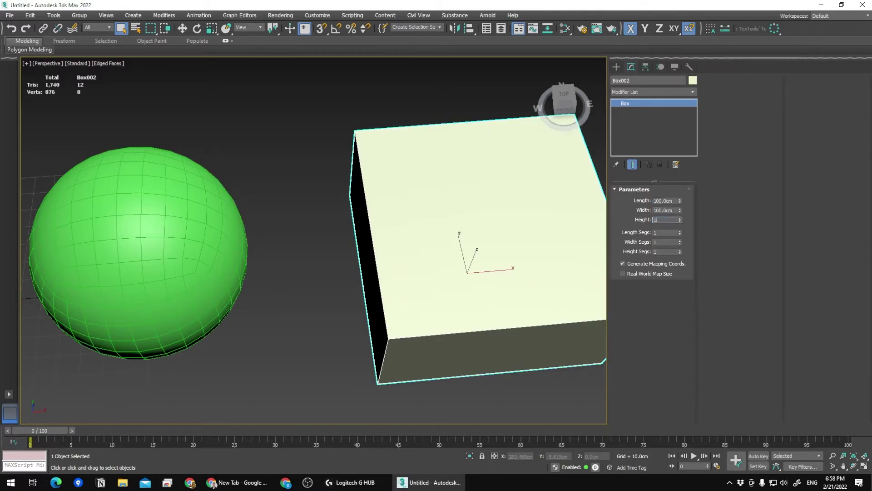
type("00")
key("Return")
scroll(321, 273, "up", 4)
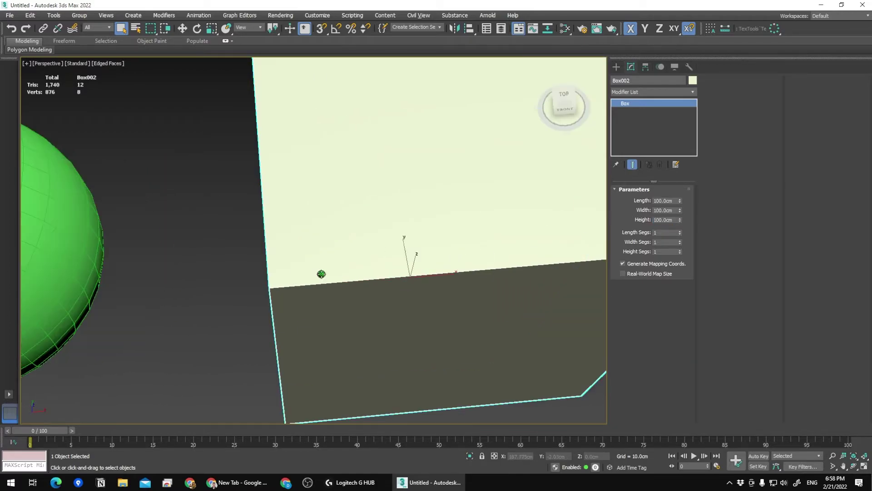
scroll(321, 274, "down", 3)
middle_click_drag(322, 249, 400, 247, "alt")
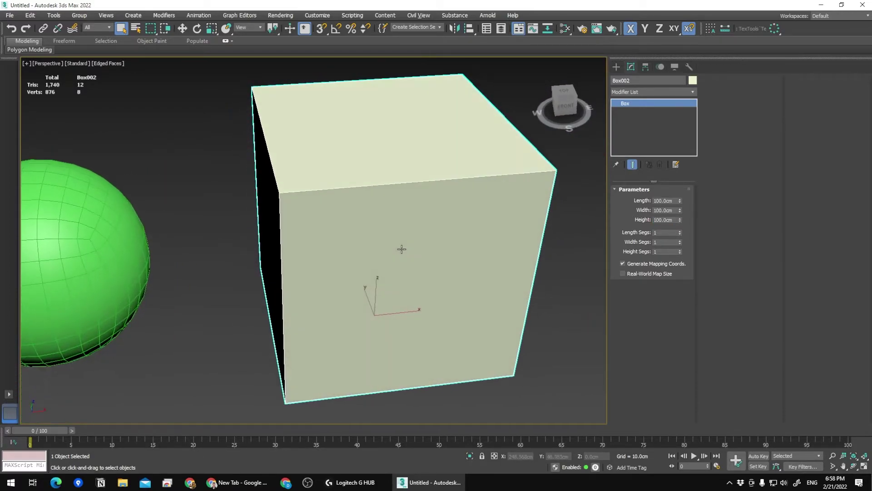
Apply TurboSmooth to the cream cube with Iterations set to 3
left_click(691, 92)
type("tu")
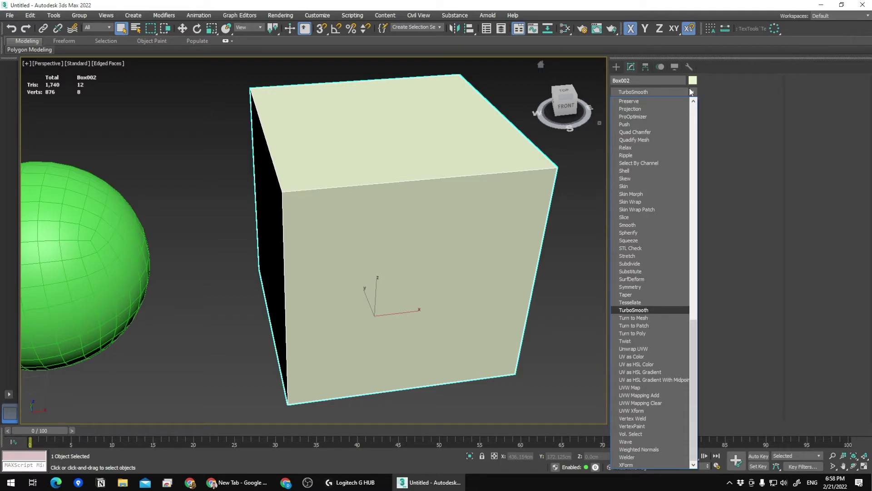
key("Return")
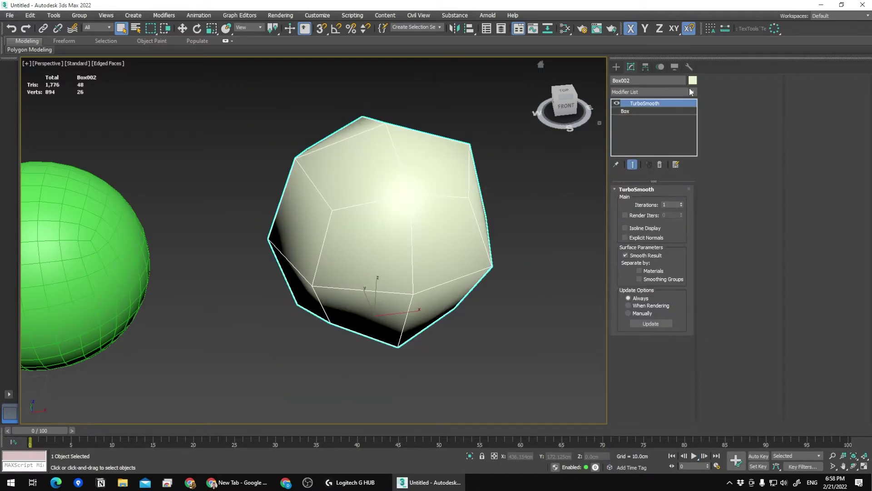
left_click(682, 203)
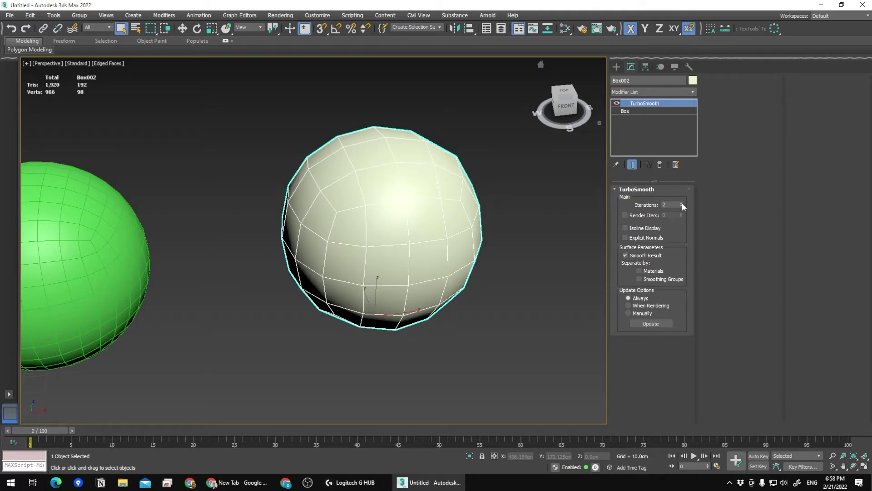
left_click(681, 203)
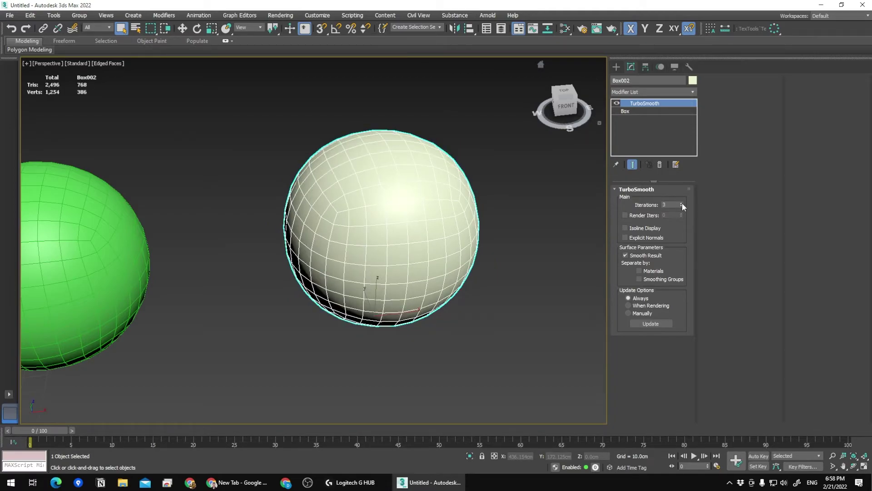
Turn off Edged Faces and orbit to view the smoothed ball beside the other spheres
middle_click_drag(399, 213, 394, 176, "alt")
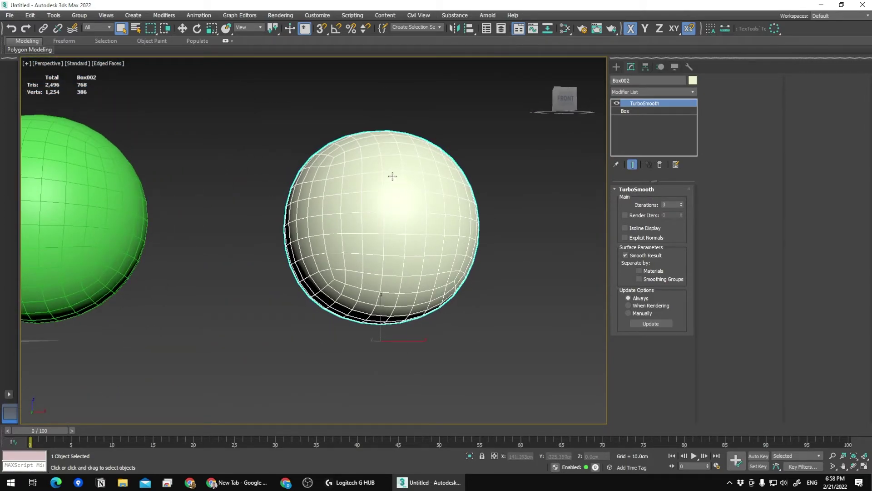
key("F4")
mouse_move(406, 136)
middle_mouse_down("alt")
mouse_move(354, 147)
mouse_move(390, 164)
mouse_move(388, 185)
middle_mouse_up("alt")
scroll(377, 157, "up", 2)
Turn Edged Faces back on and add a Spherify modifier above TurboSmooth
key("F4")
left_click(695, 93)
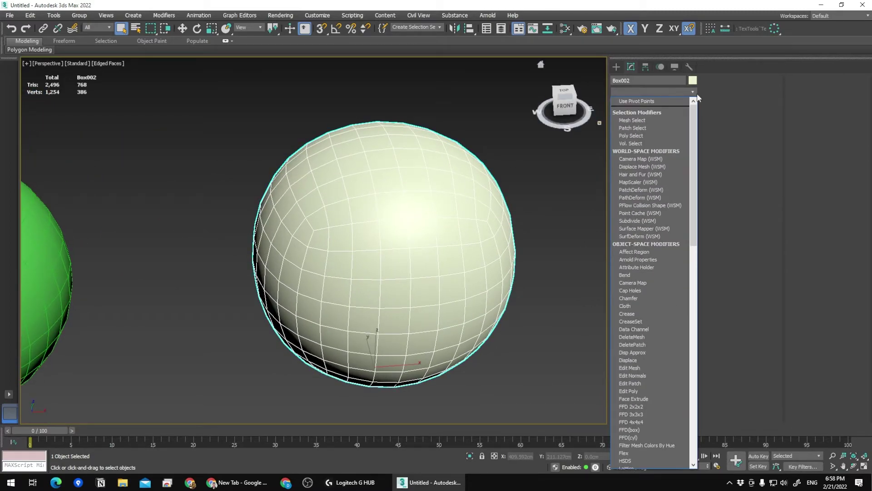
type("sp")
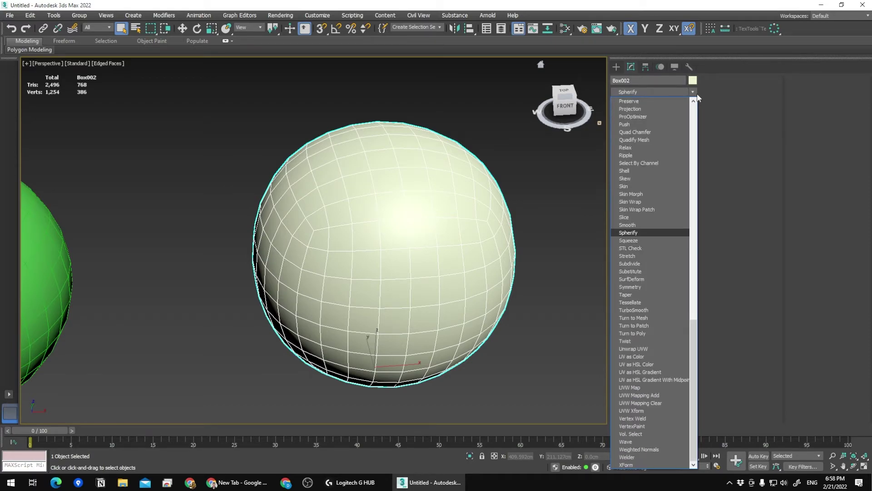
key("Return")
Orbit and pan to compare the cream sphere with the green sphere
mouse_move(372, 264)
middle_mouse_down("alt")
mouse_move(382, 265)
mouse_move(359, 257)
mouse_move(366, 270)
mouse_move(372, 256)
mouse_move(395, 261)
mouse_move(425, 286)
mouse_move(432, 309)
mouse_move(333, 253)
mouse_move(288, 253)
mouse_move(356, 238)
mouse_move(381, 195)
mouse_move(398, 192)
mouse_move(427, 257)
mouse_move(385, 286)
mouse_move(357, 272)
middle_mouse_up("alt")
scroll(362, 278, "down", 4)
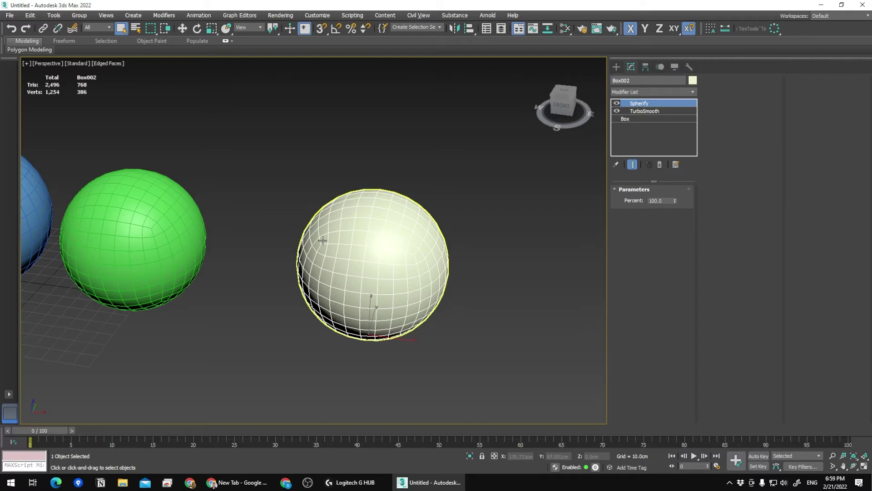
scroll(322, 240, "up", 3)
middle_click_drag(323, 240, 330, 296, "alt")
middle_click_drag(259, 322, 248, 251)
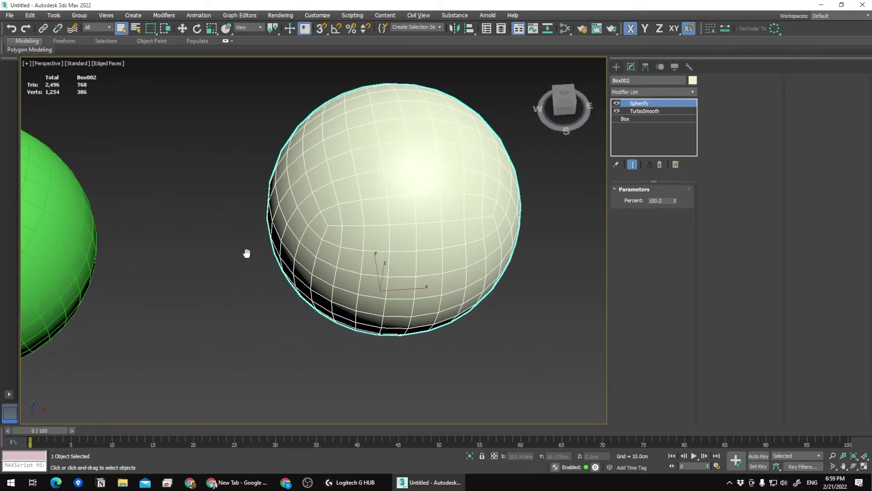